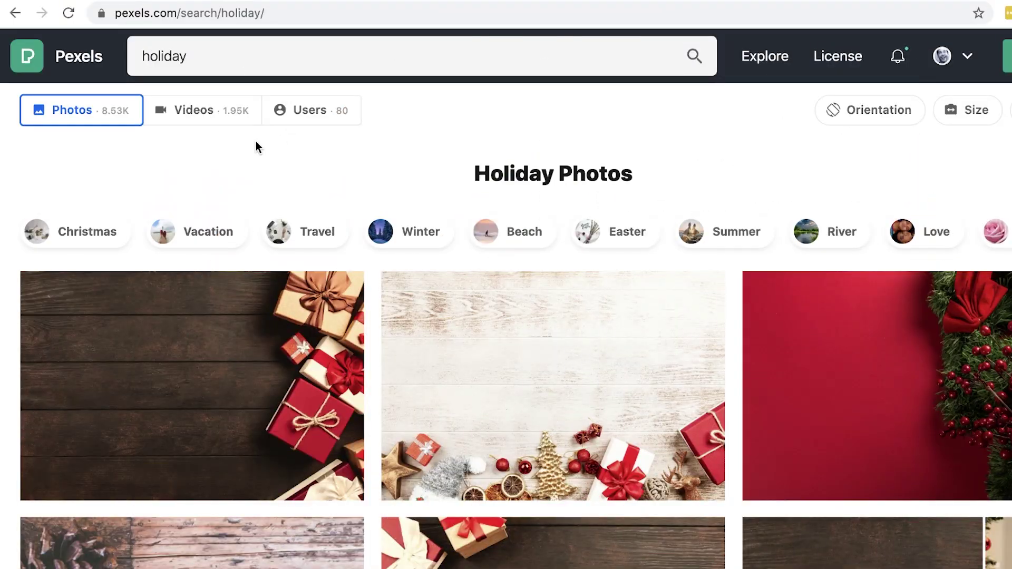
# - Scroll through the Pexels 'holiday' photo results to find the white-wood gift flat-lay image
pyautogui.scroll(-4, 257, 147)
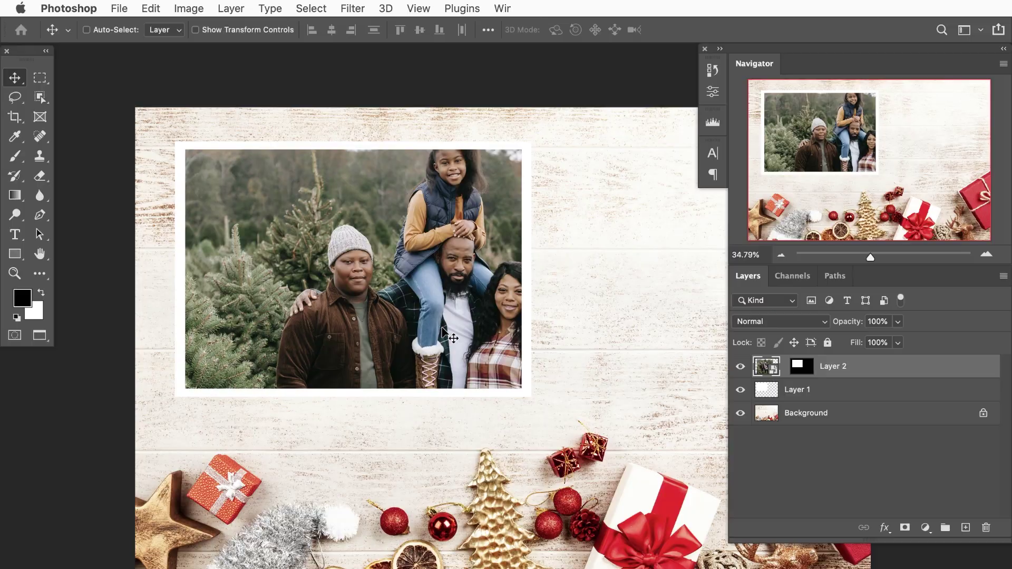
pyautogui.moveTo(448, 337); pyautogui.dragTo(381, 363)
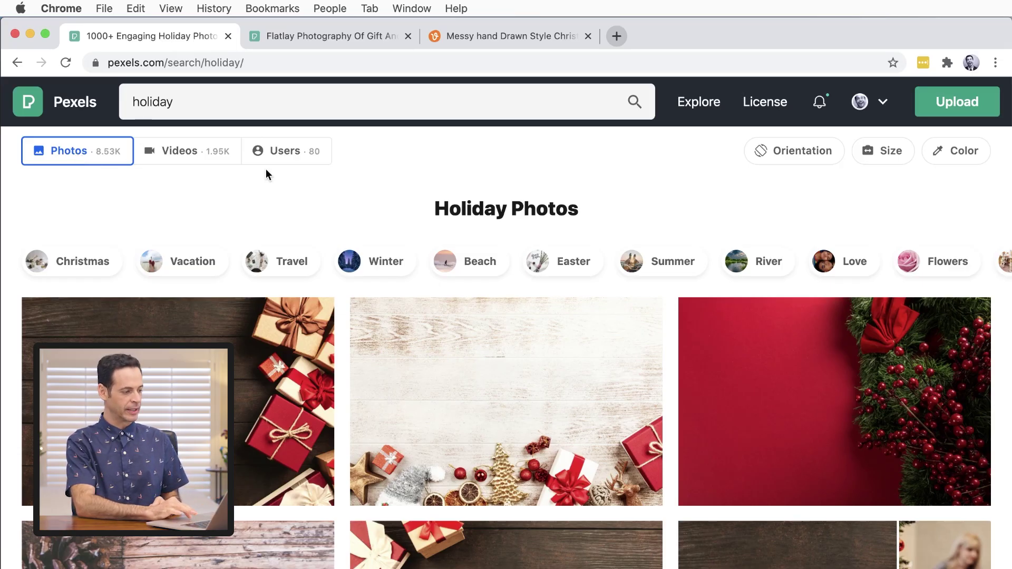
pyautogui.scroll(-5, 235, 185)
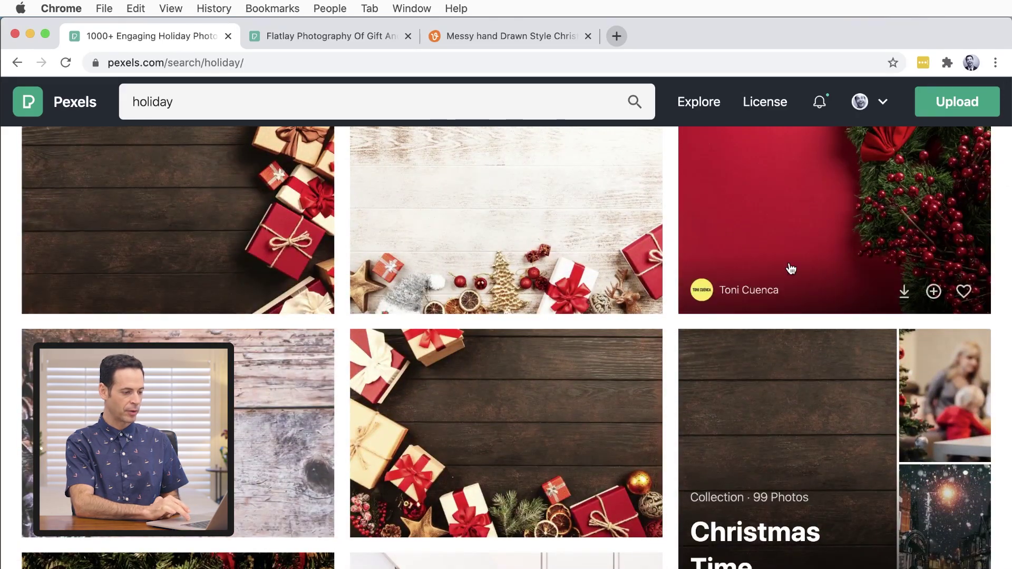
pyautogui.scroll(-5, 395, 393)
pyautogui.scroll(5, 378, 363)
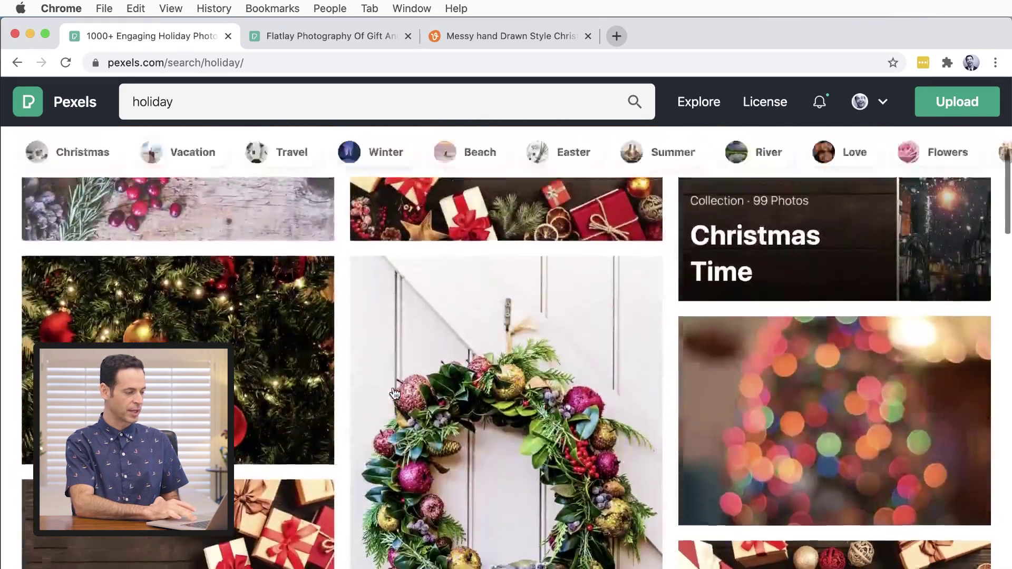
pyautogui.scroll(-8, 599, 429)
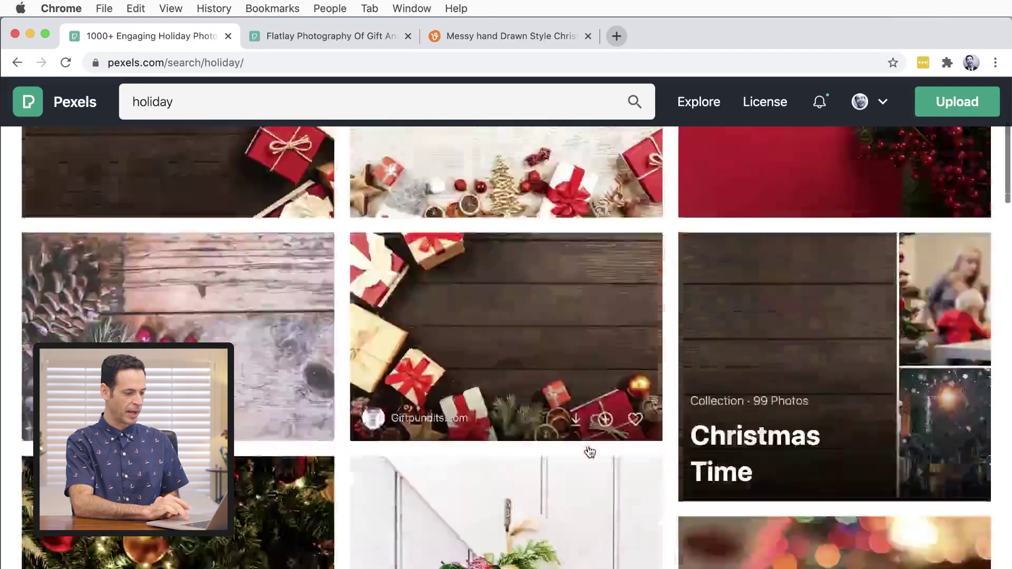
pyautogui.scroll(-7, 590, 451)
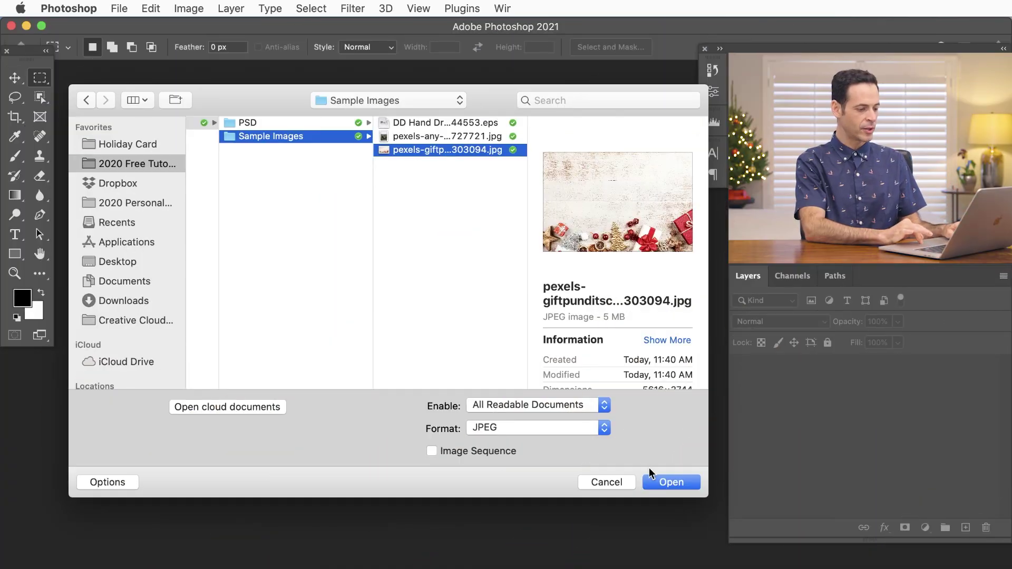
# - Open the white-wood gifts photo, zoom out to fit it, and add a new empty layer
pyautogui.click(665, 482)
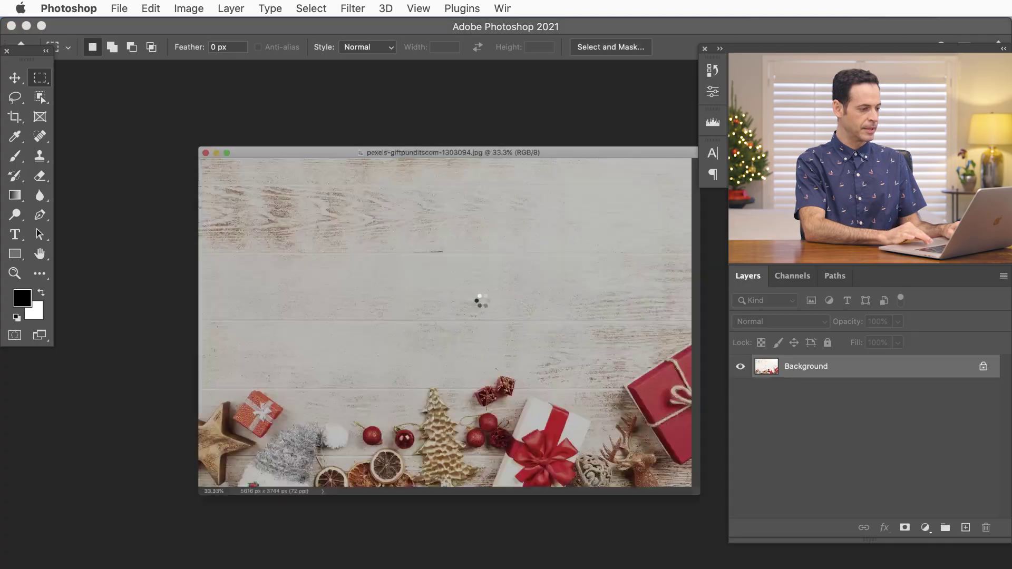
pyautogui.press('super+minus')
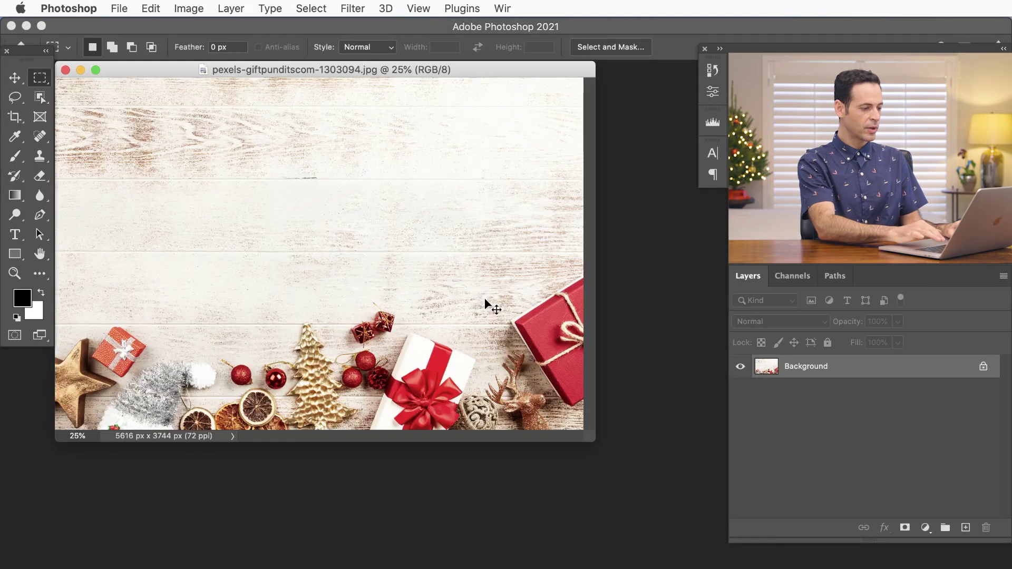
pyautogui.click(965, 528)
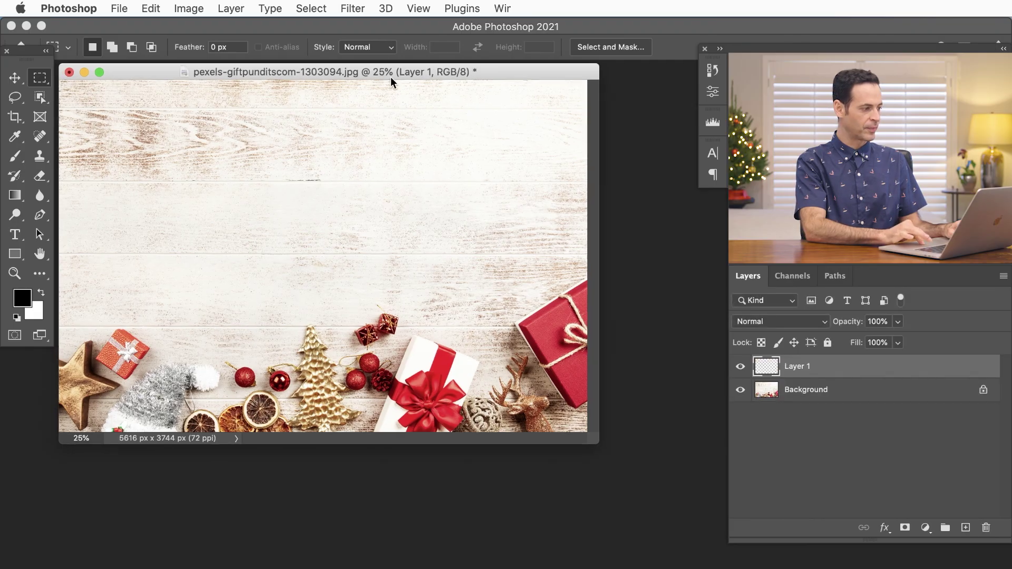
pyautogui.moveTo(390, 77); pyautogui.dragTo(438, 119)
# - Fill a rectangular selection in the image's upper left with White on Layer 1
pyautogui.click(38, 79)
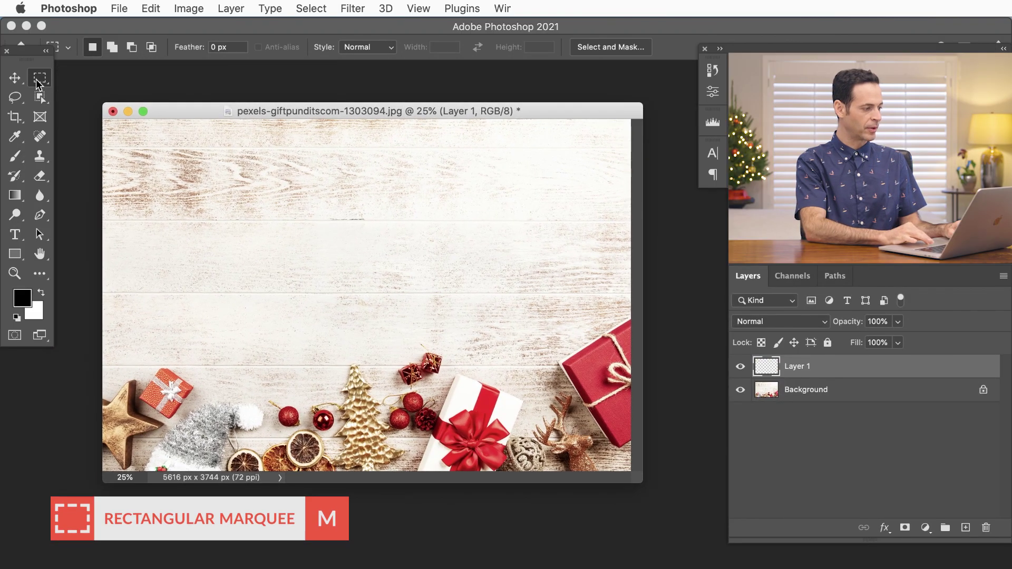
pyautogui.moveTo(251, 243); pyautogui.dragTo(387, 328)
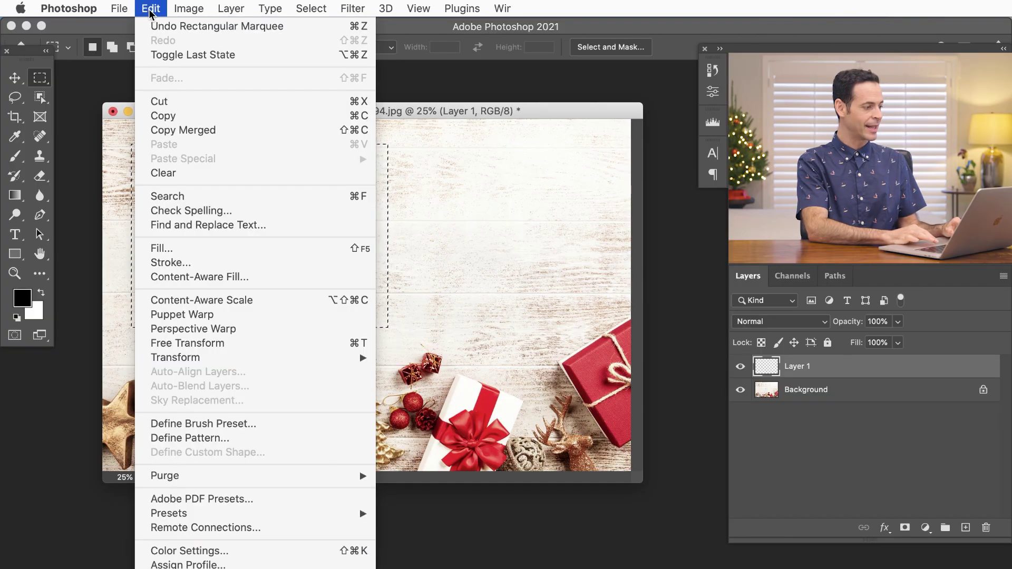
pyautogui.click(227, 248)
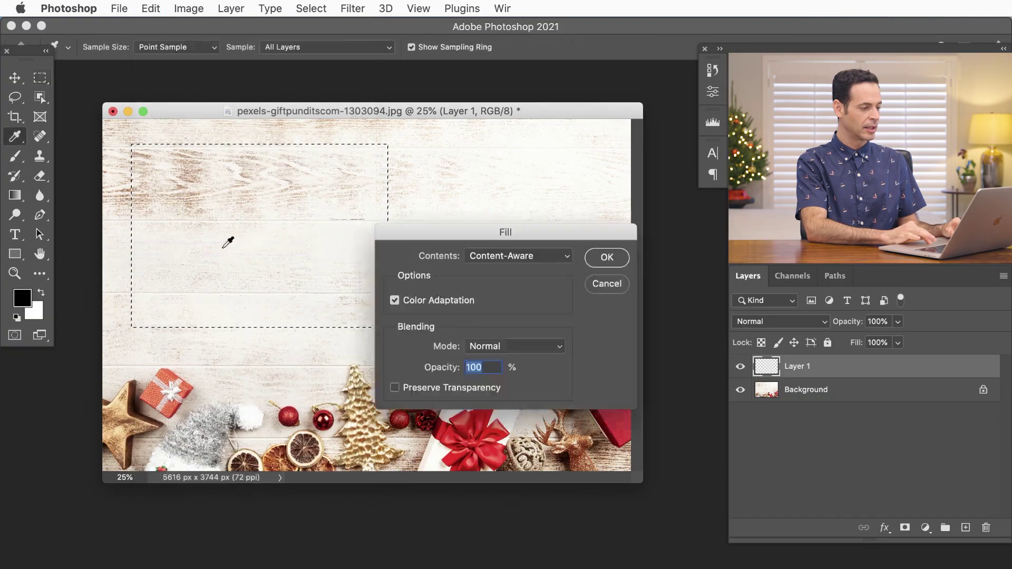
pyautogui.click(488, 257)
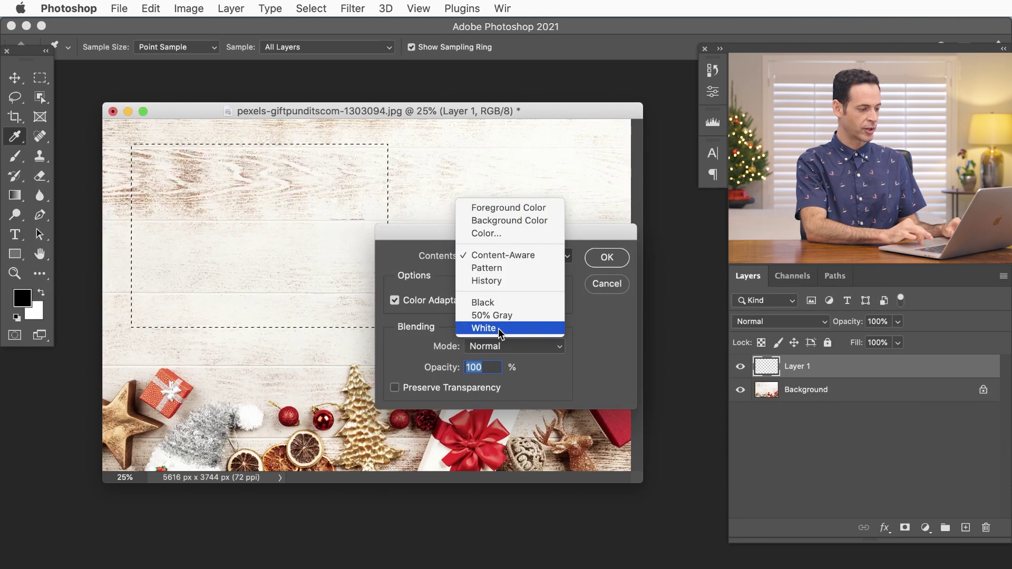
pyautogui.press('Escape')
pyautogui.click(607, 257)
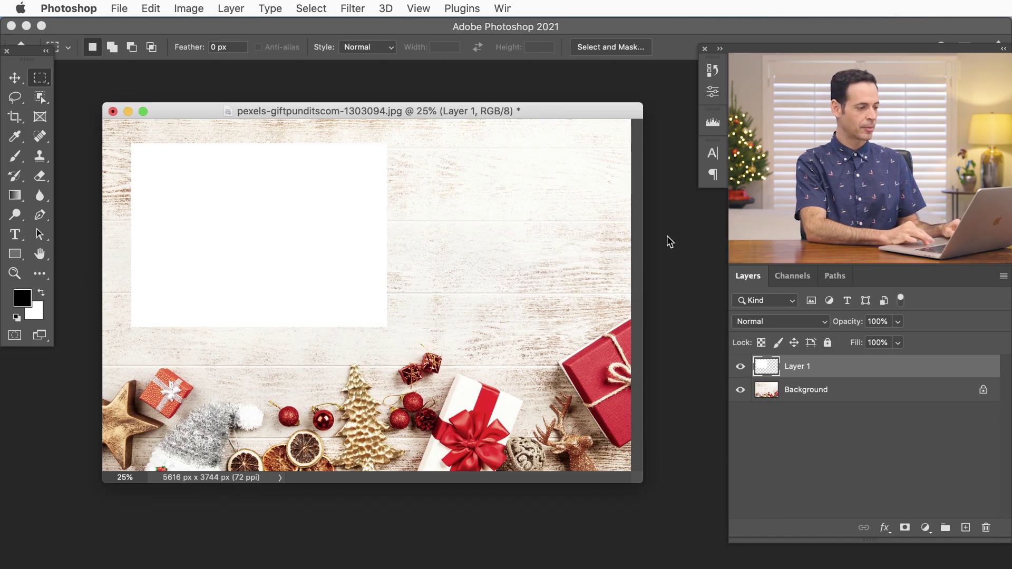
pyautogui.press('super+o')
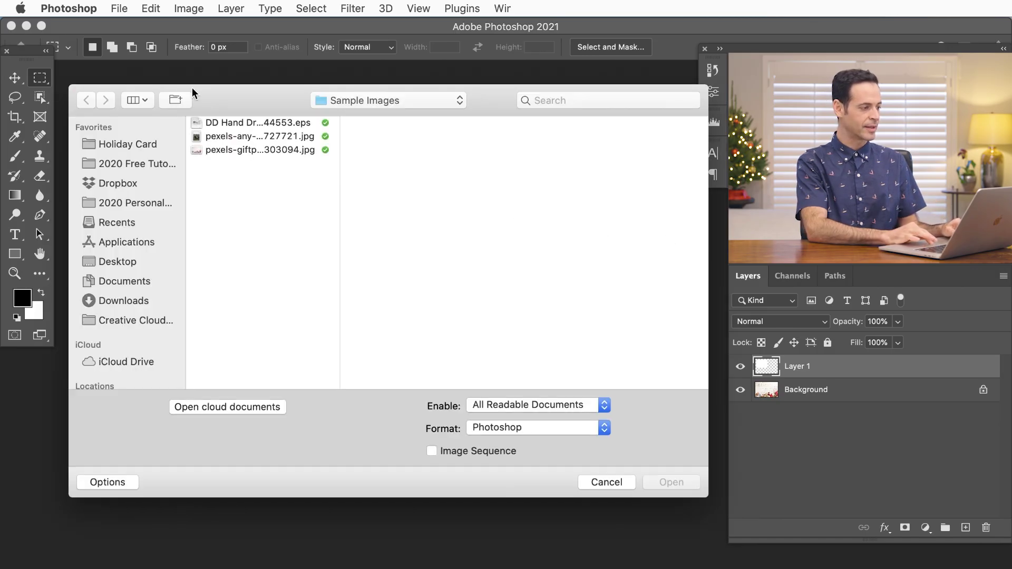
# - Open the family photo and drag it into the card as a new layer
pyautogui.click(230, 136)
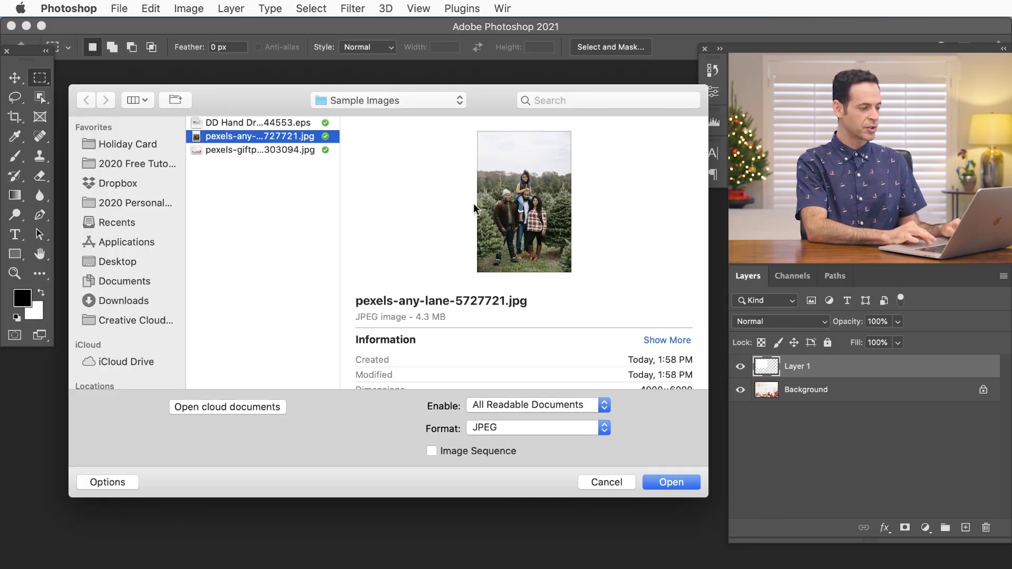
pyautogui.click(665, 483)
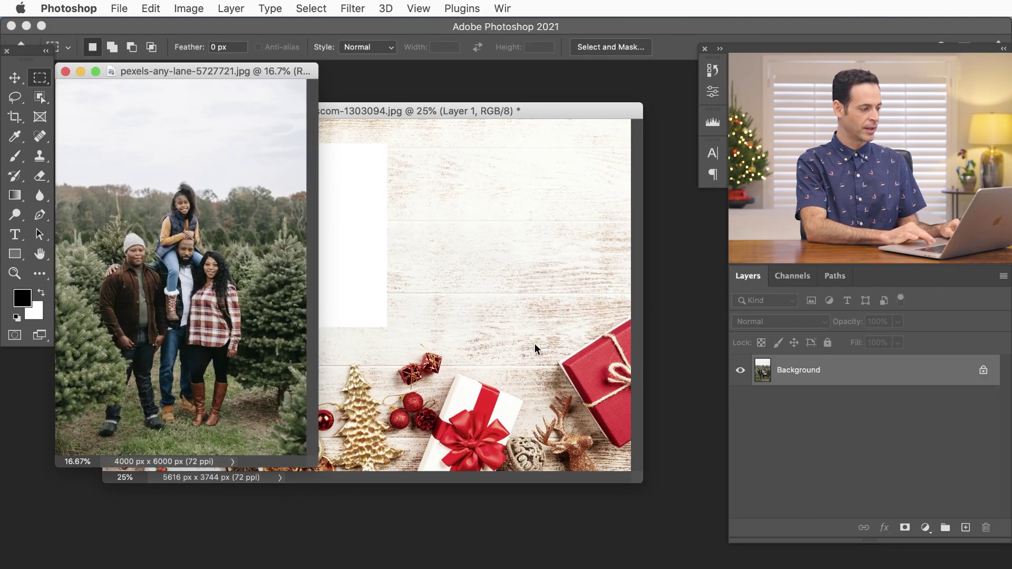
pyautogui.press('v')
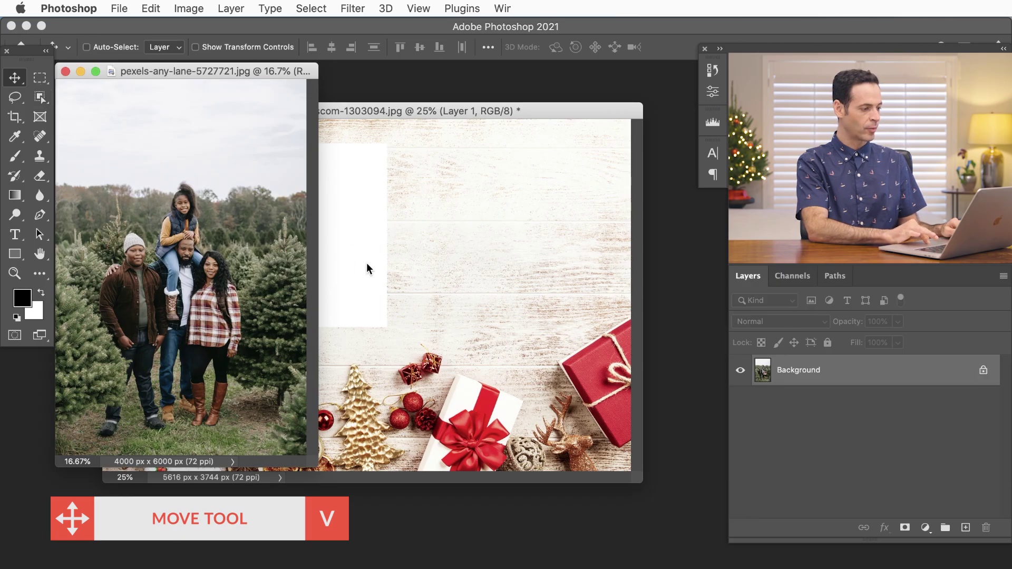
pyautogui.moveTo(367, 264); pyautogui.dragTo(367, 266)
pyautogui.moveTo(434, 285); pyautogui.dragTo(489, 272)
# - Position the family photo over the white panel on the left
pyautogui.press('f')
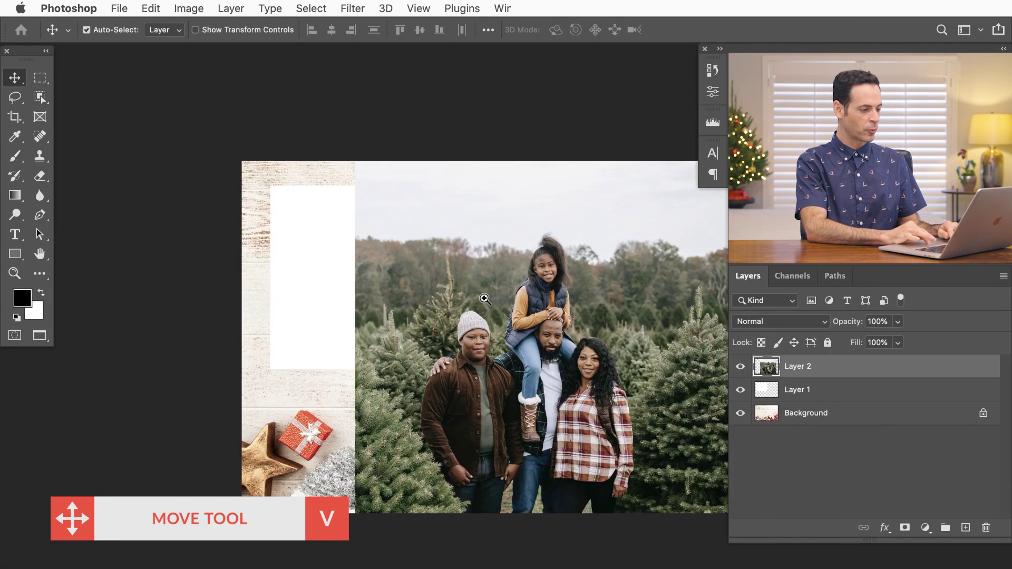
pyautogui.keyDown('super'); pyautogui.click(484, 299); pyautogui.keyUp('super')
pyautogui.keyDown('alt'); pyautogui.keyDown('super'); pyautogui.click(527, 298); pyautogui.keyUp('super'); pyautogui.keyUp('alt')
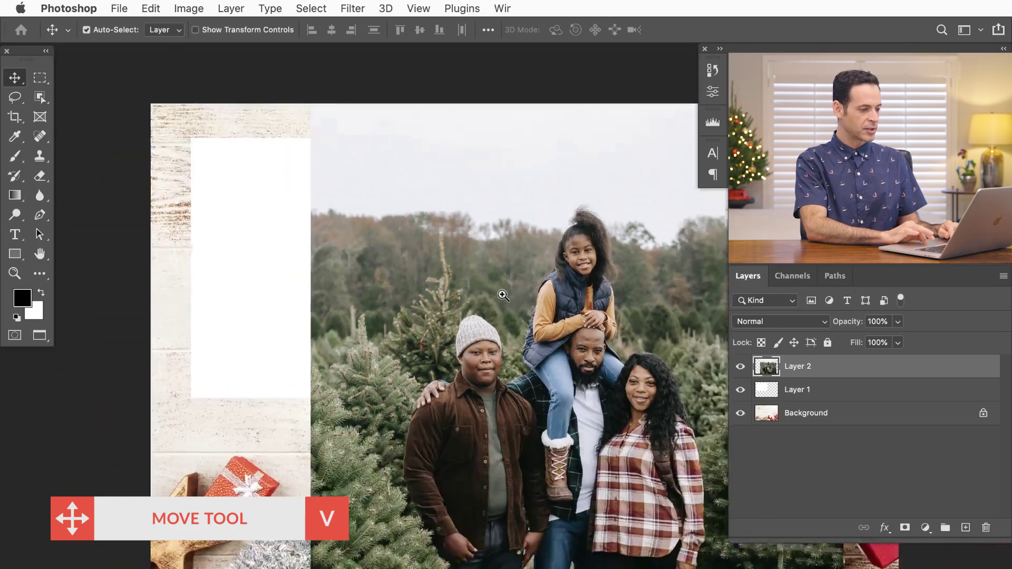
pyautogui.moveTo(501, 293); pyautogui.dragTo(481, 300)
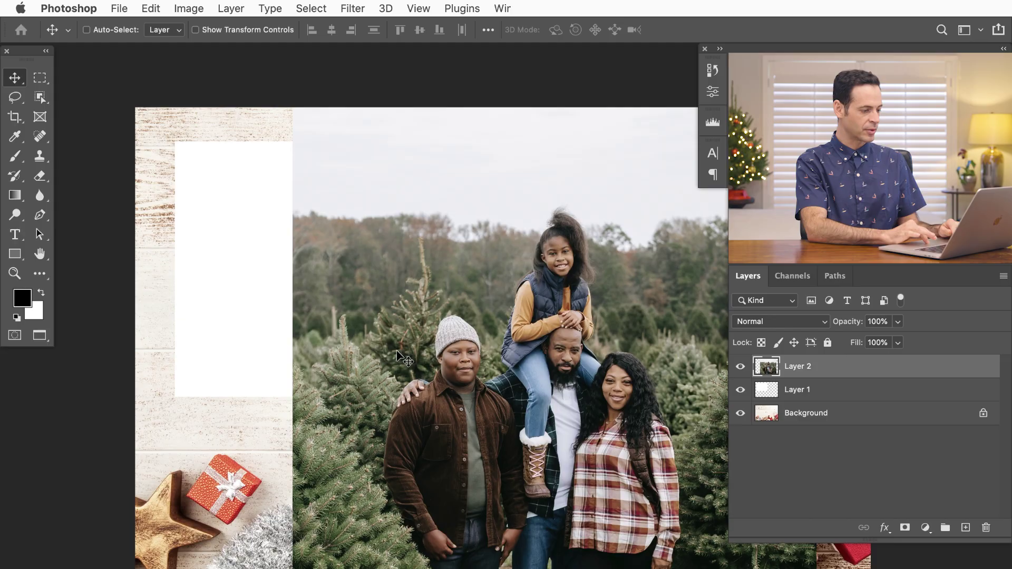
pyautogui.moveTo(452, 359); pyautogui.dragTo(338, 367)
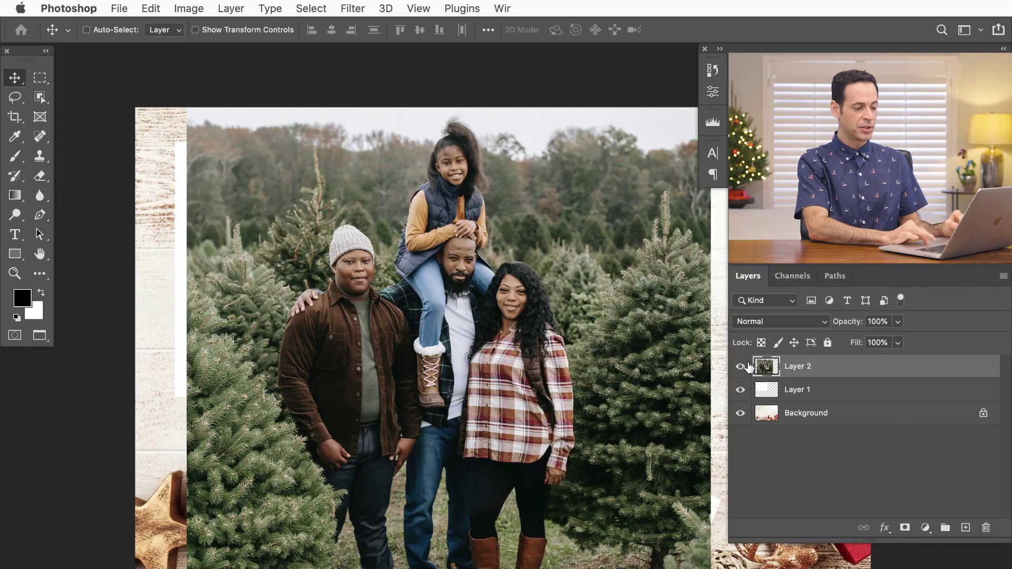
# - Convert the family photo Layer 2 to a smart object and hide it
pyautogui.rightClick(855, 372)
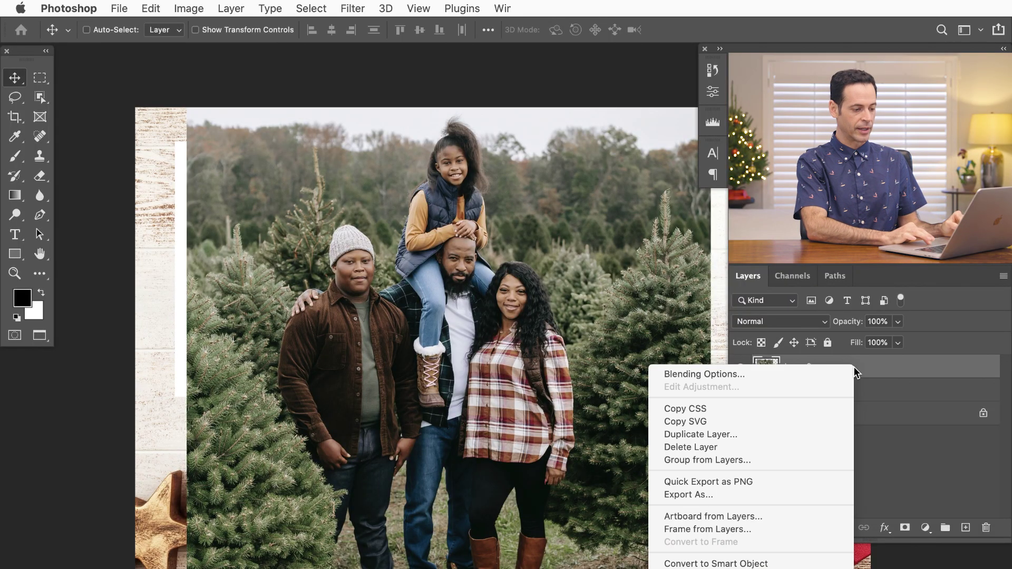
pyautogui.moveTo(757, 565)
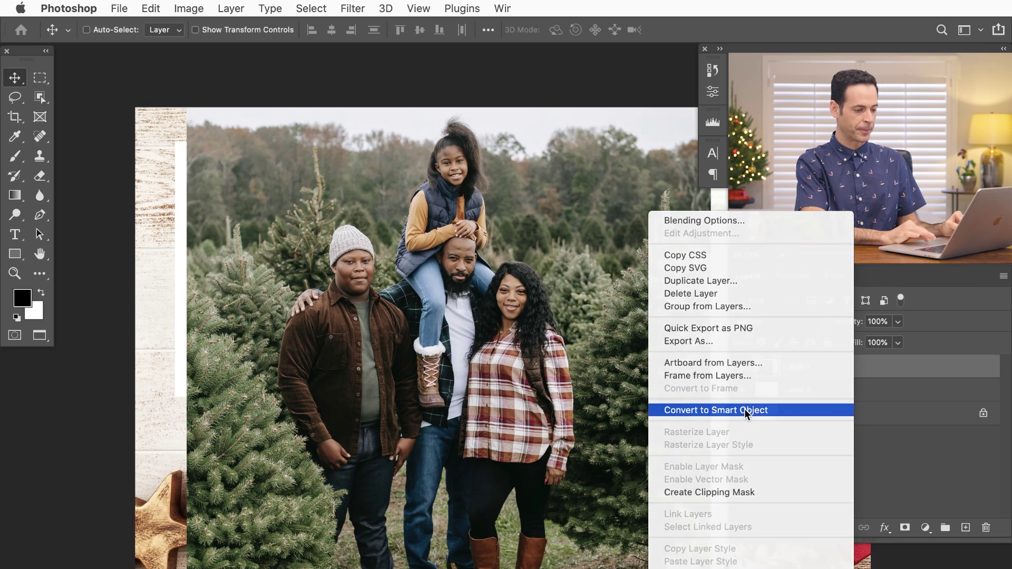
pyautogui.click(744, 410)
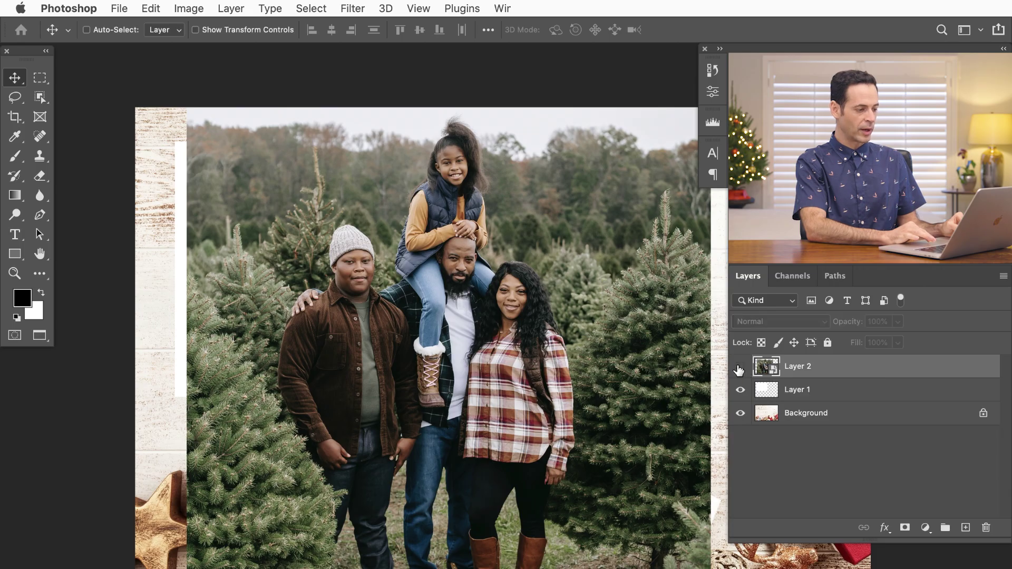
pyautogui.click(738, 370)
# - Select a rectangle just inside the white frame, show Layer 2, and mask the photo to it
pyautogui.press('m')
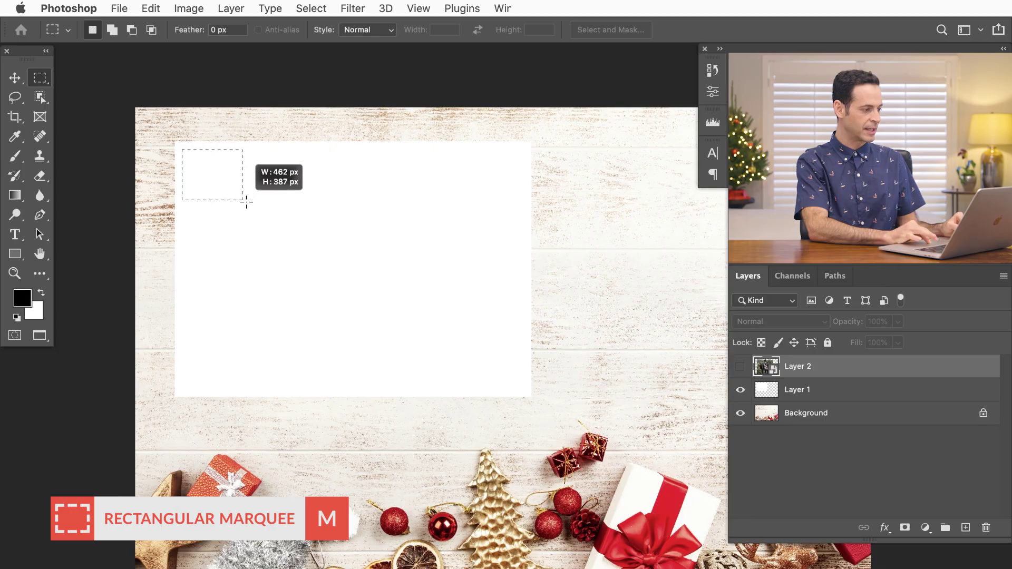
pyautogui.moveTo(246, 202); pyautogui.dragTo(523, 389)
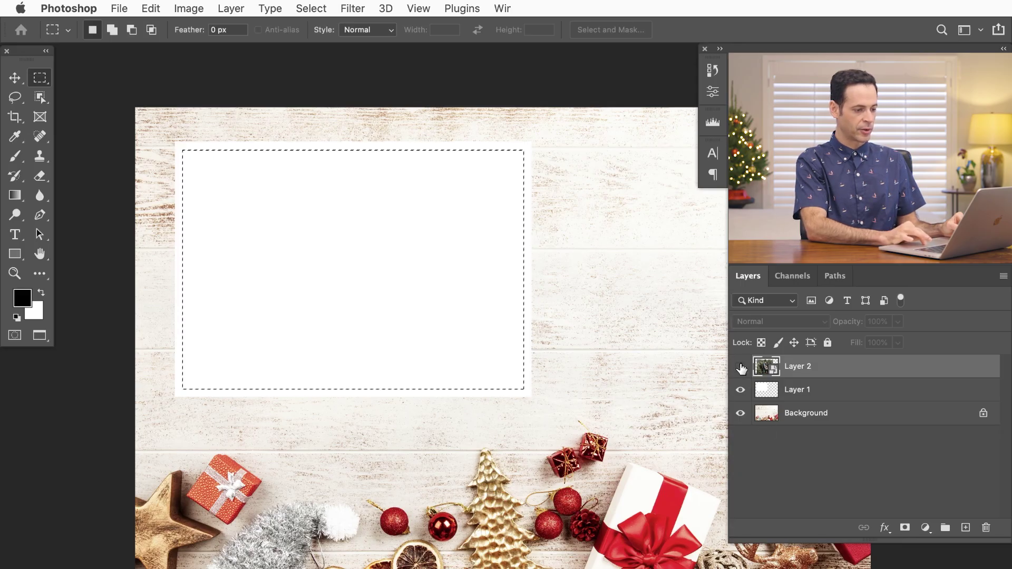
pyautogui.click(741, 367)
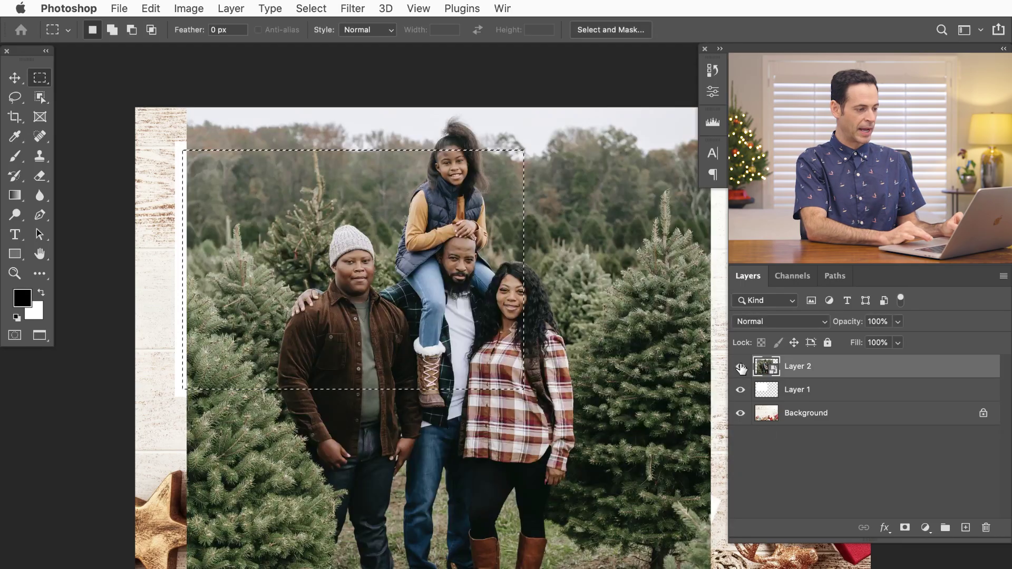
pyautogui.click(905, 527)
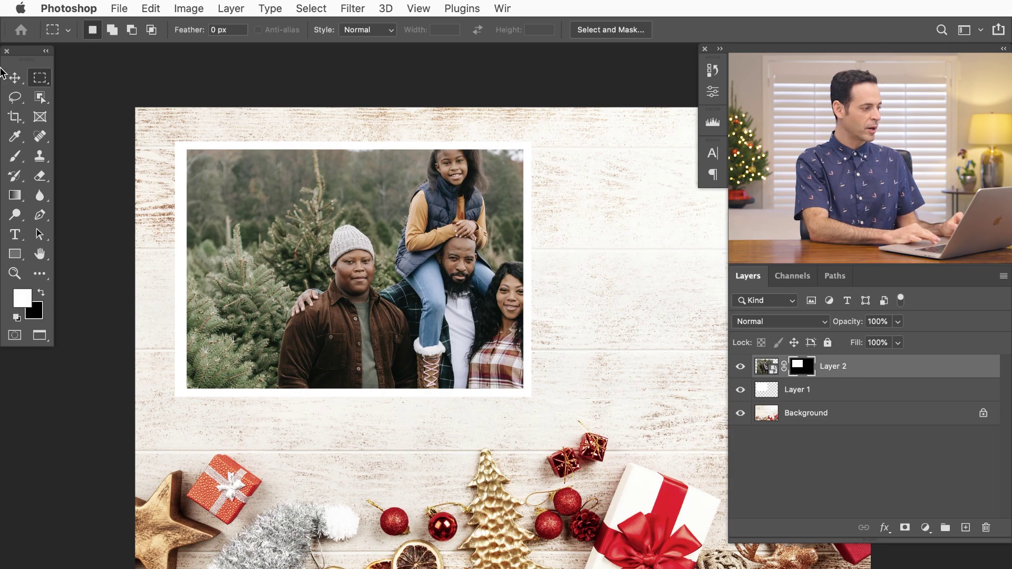
pyautogui.click(15, 77)
# - Unlink the family photo from its mask, scale it to 77%, and reposition it inside the frame
pyautogui.moveTo(340, 270); pyautogui.dragTo(338, 270)
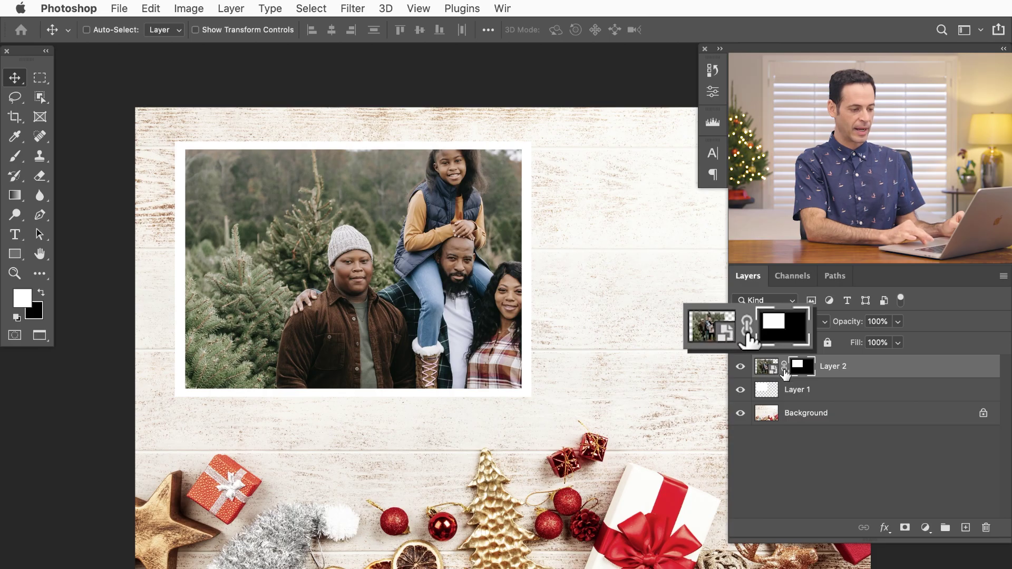
pyautogui.click(784, 367)
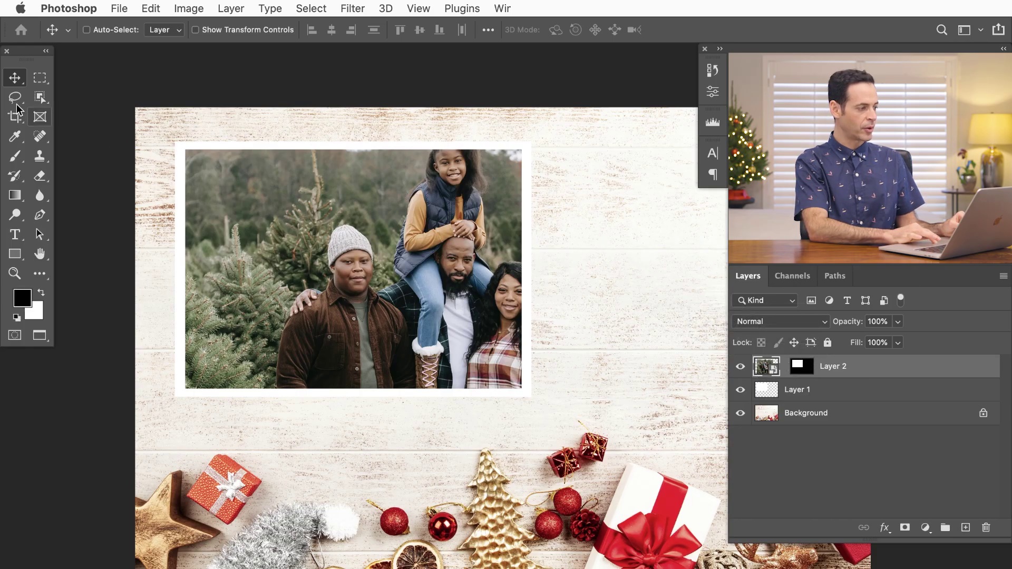
pyautogui.moveTo(449, 335); pyautogui.dragTo(375, 357)
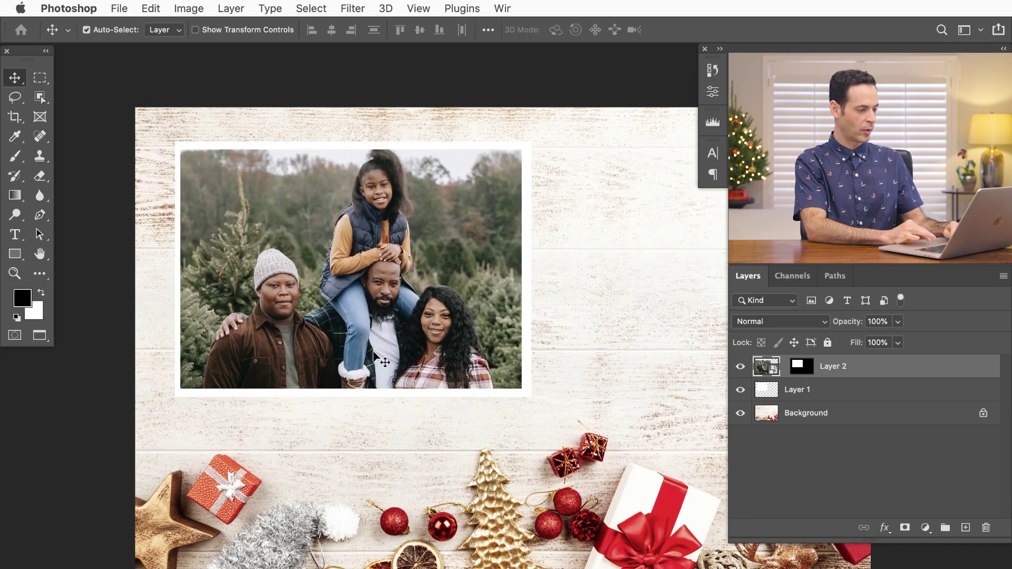
pyautogui.press('super+t')
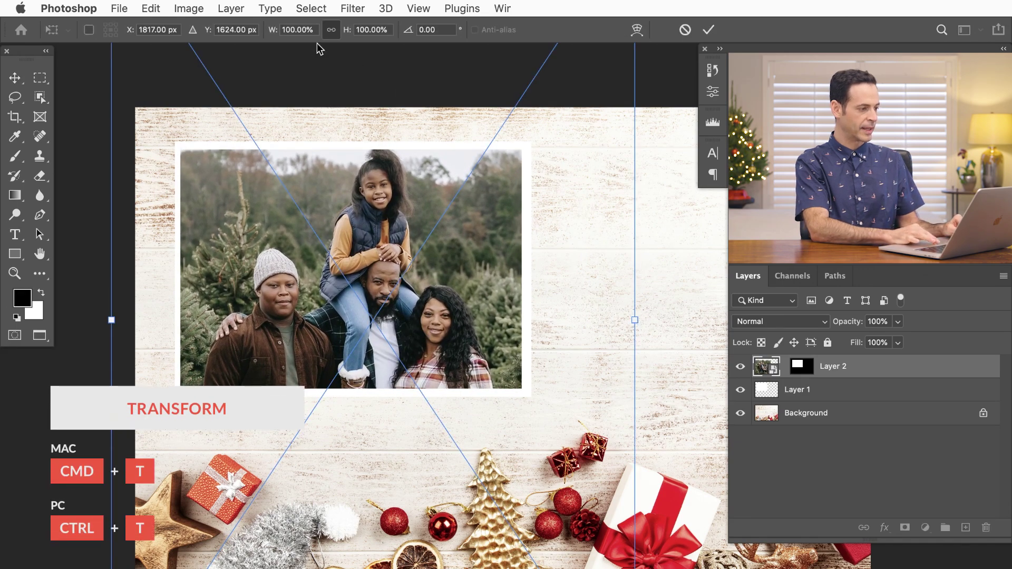
pyautogui.moveTo(347, 34); pyautogui.dragTo(329, 37)
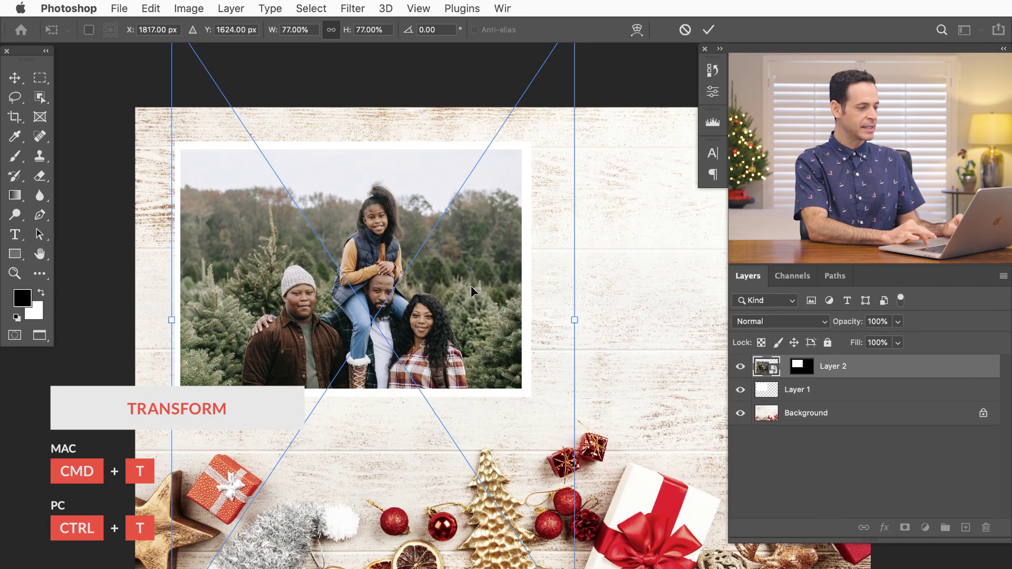
pyautogui.moveTo(470, 286); pyautogui.dragTo(460, 265)
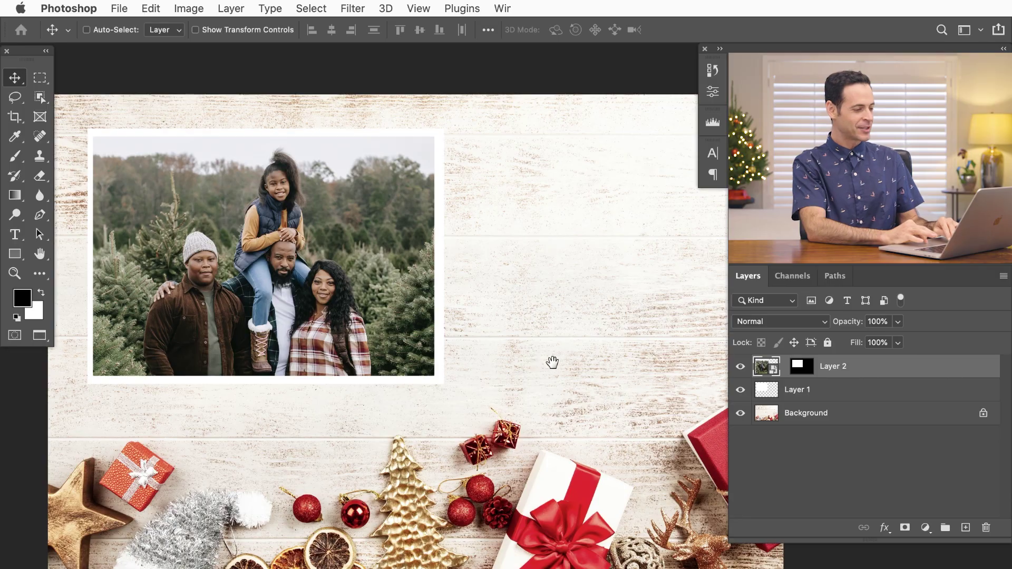
pyautogui.moveTo(551, 361); pyautogui.dragTo(520, 368)
# - On new Layer 3, fill a rectangle right of the photo with White, then deselect
pyautogui.click(965, 528)
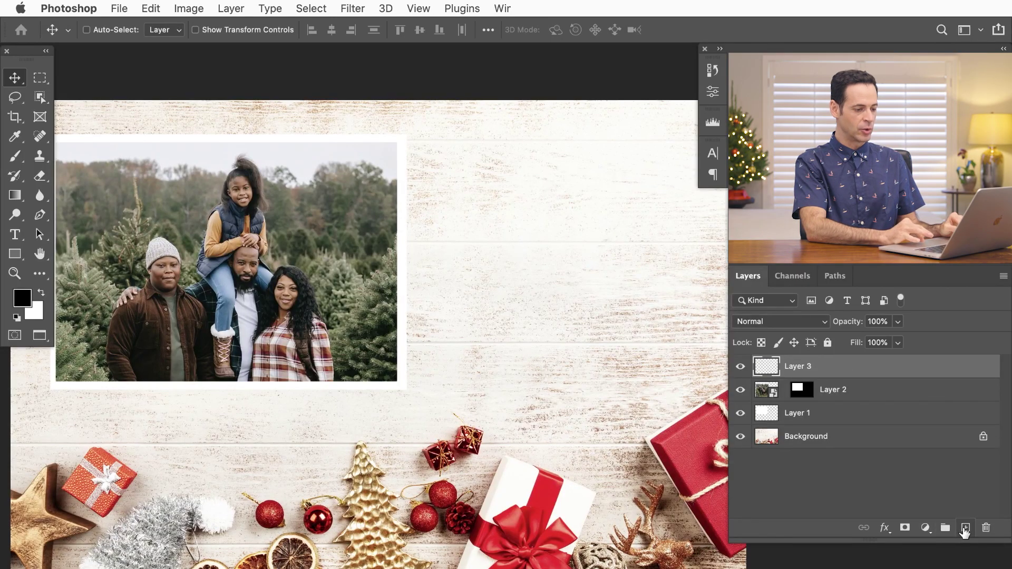
pyautogui.click(40, 78)
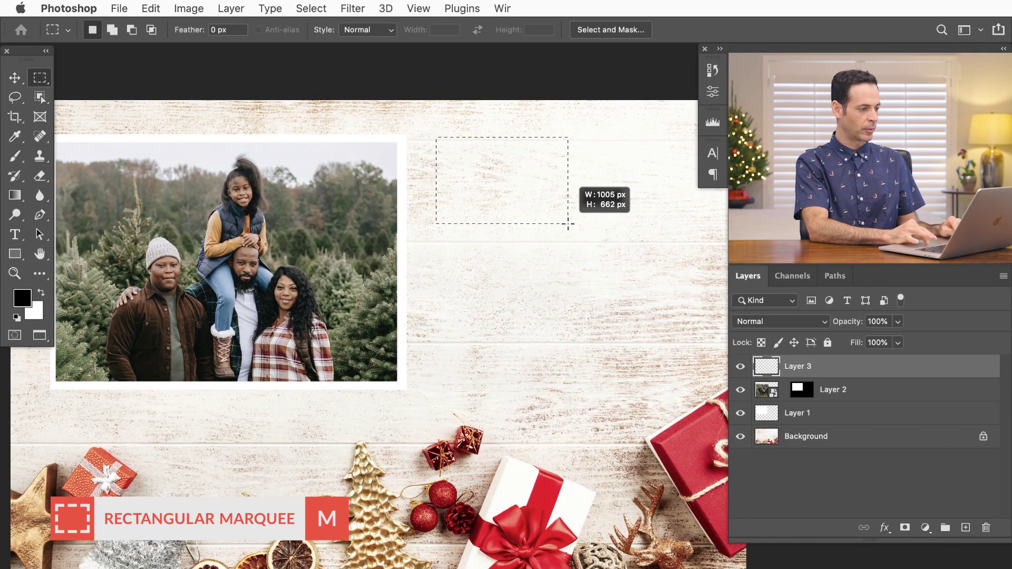
pyautogui.moveTo(568, 223); pyautogui.dragTo(689, 336)
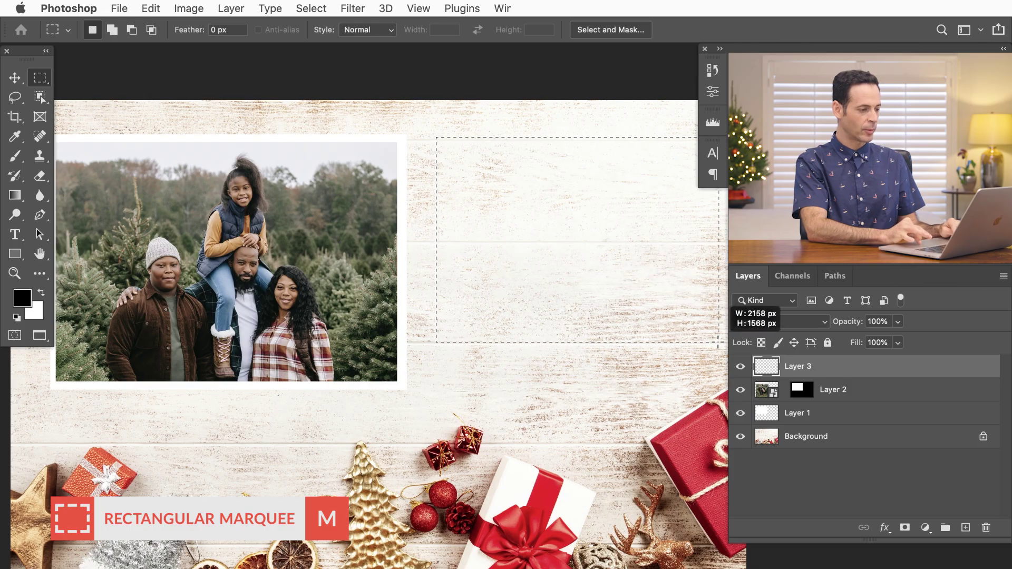
pyautogui.click(150, 9)
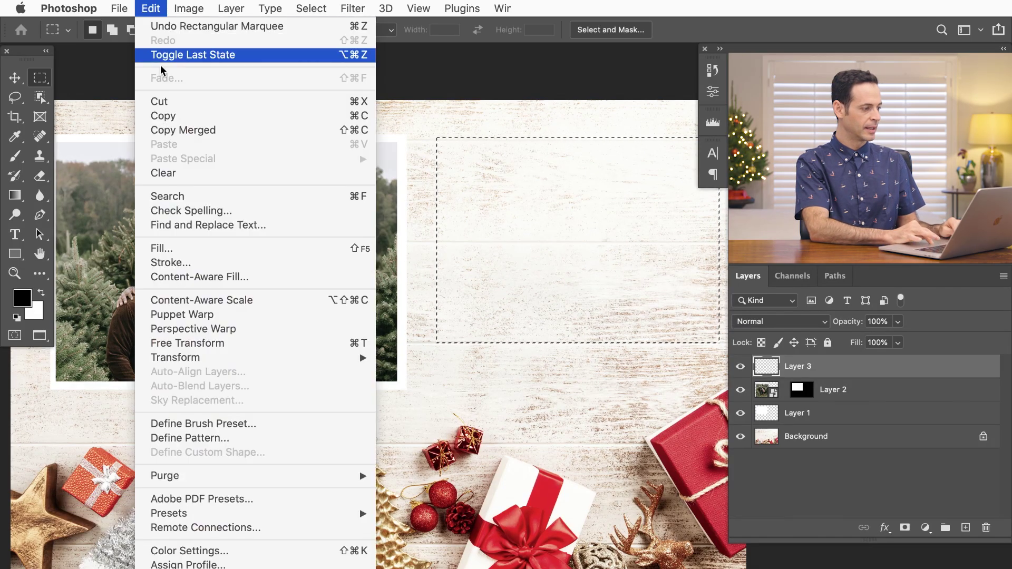
pyautogui.click(185, 248)
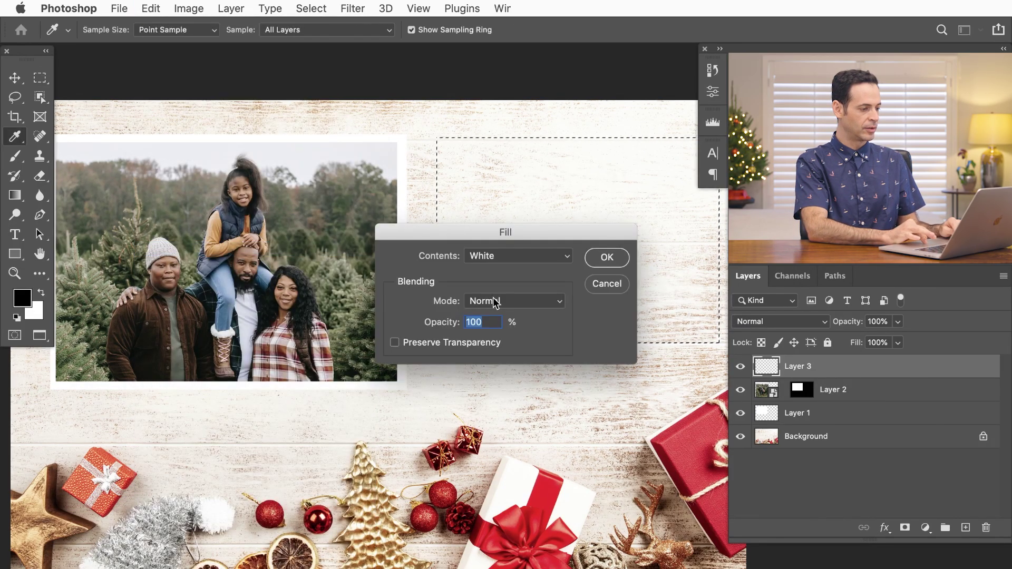
pyautogui.click(606, 257)
pyautogui.press('super+d')
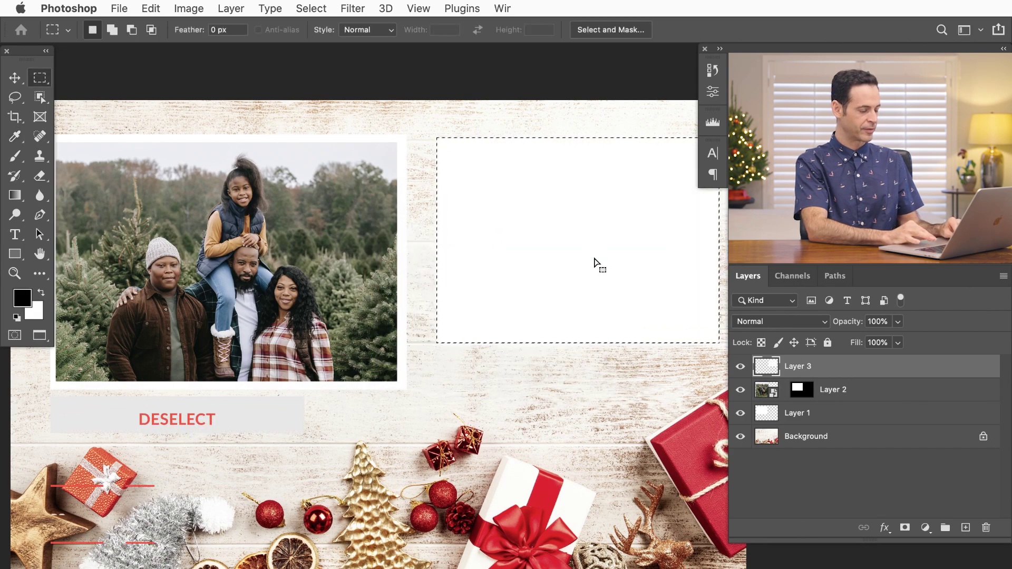
pyautogui.hscroll(3, 594, 262)
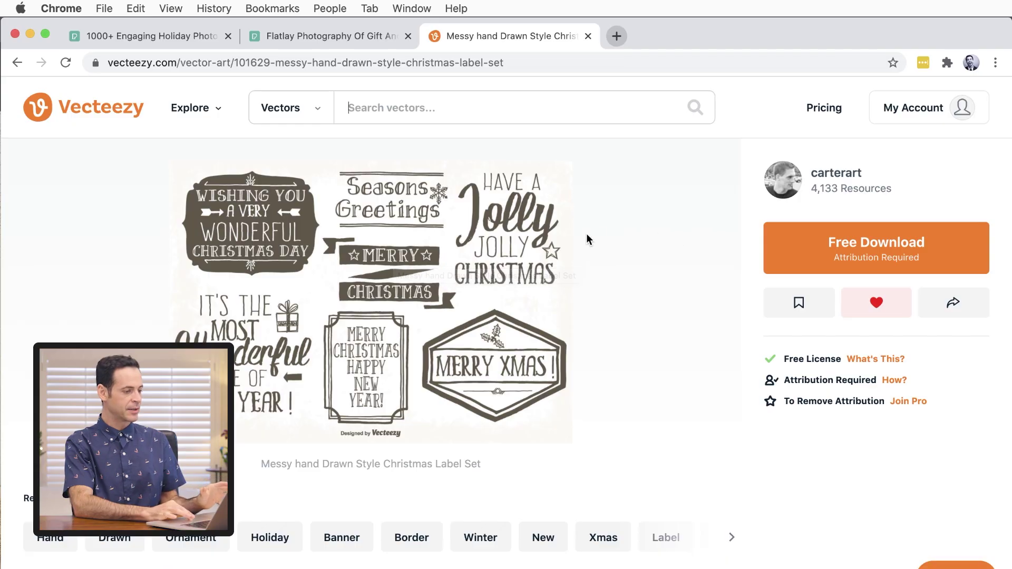
# - View the Free Download license options for the Vecteezy Christmas label set, then close them
pyautogui.click(822, 250)
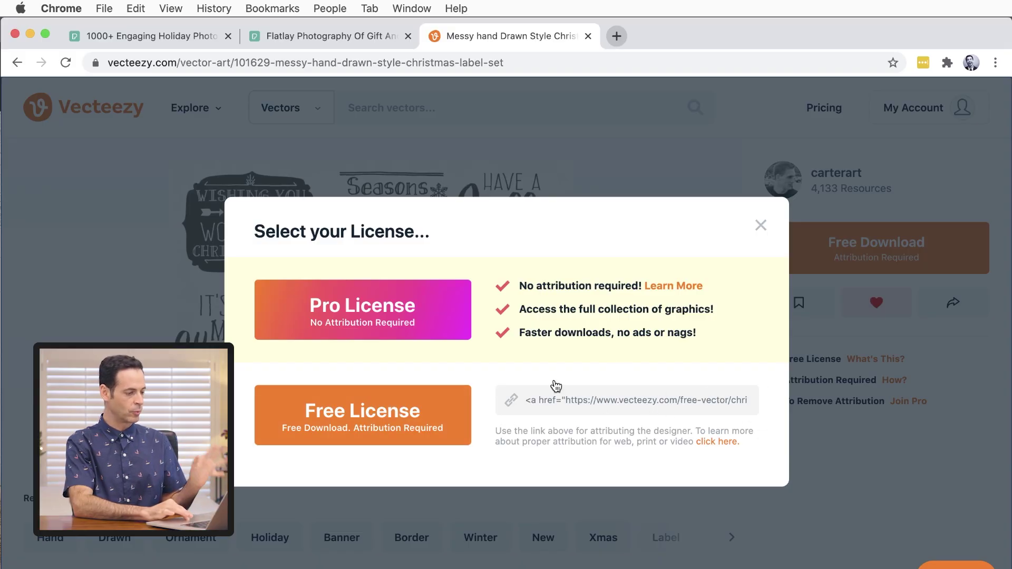
pyautogui.click(761, 228)
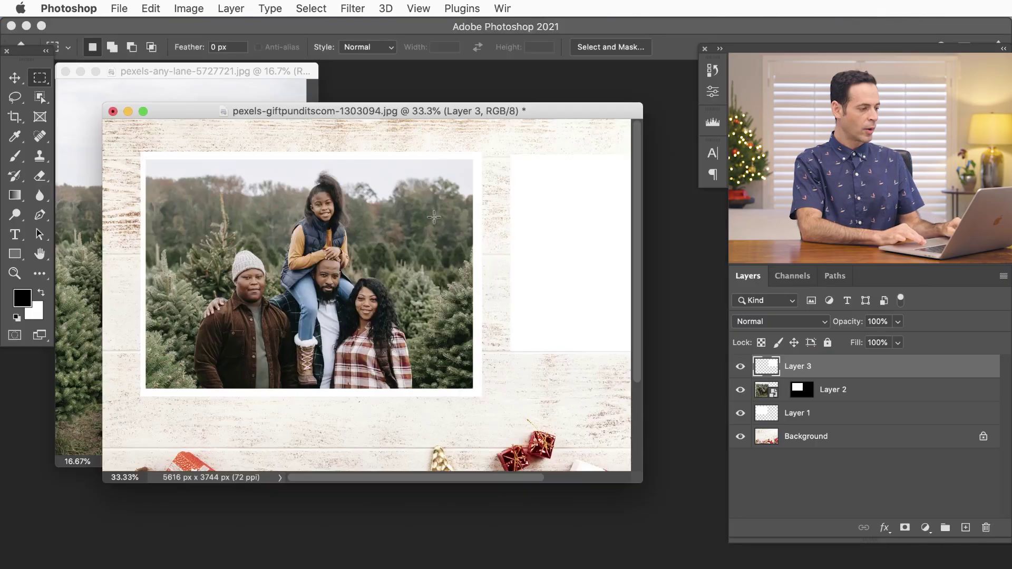
# - Open DD Hand Drawn Christmas Label Set 44553.eps and accept the Rasterize EPS Format settings
pyautogui.press('super+minus')
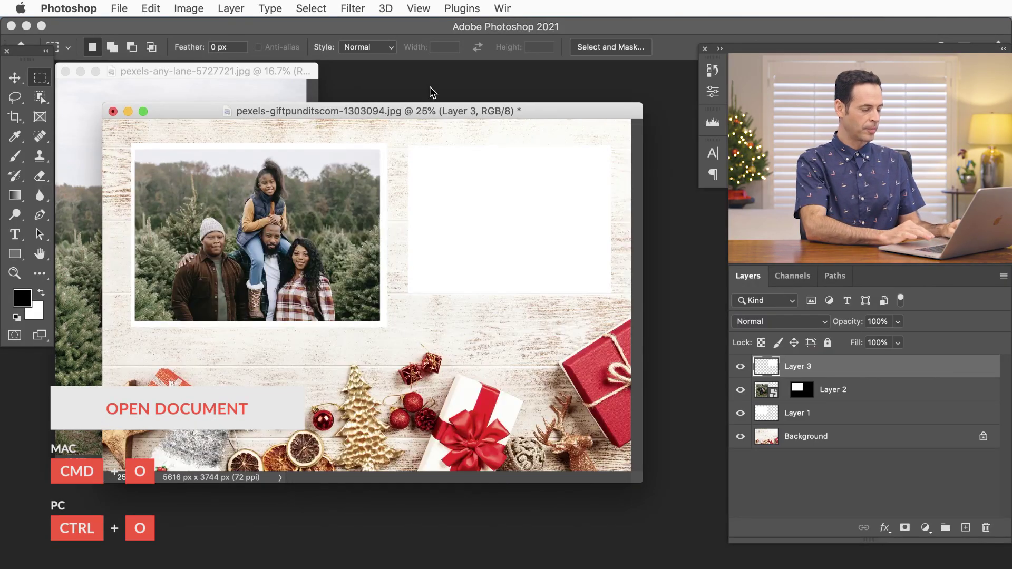
pyautogui.press('super+o')
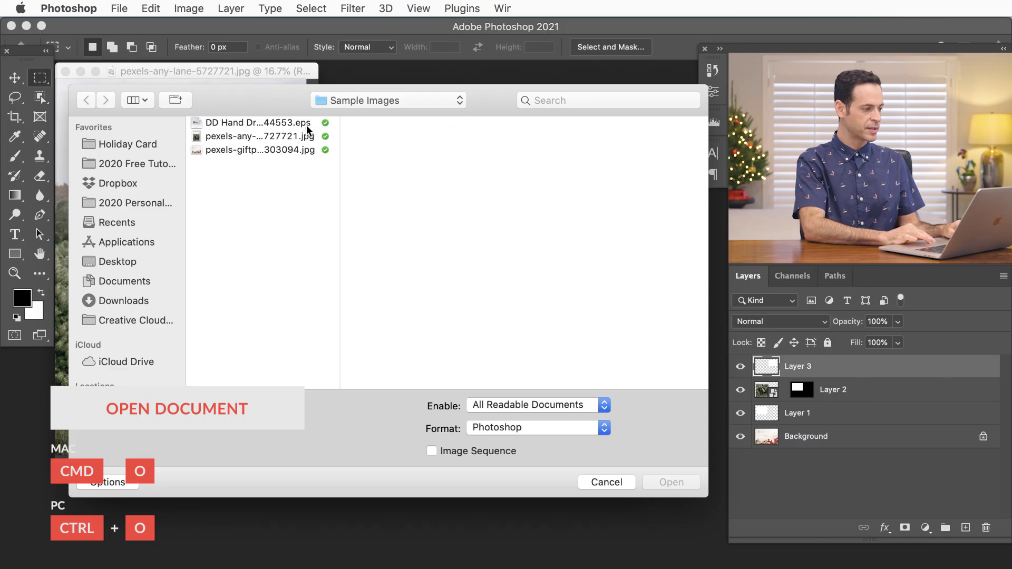
pyautogui.click(305, 123)
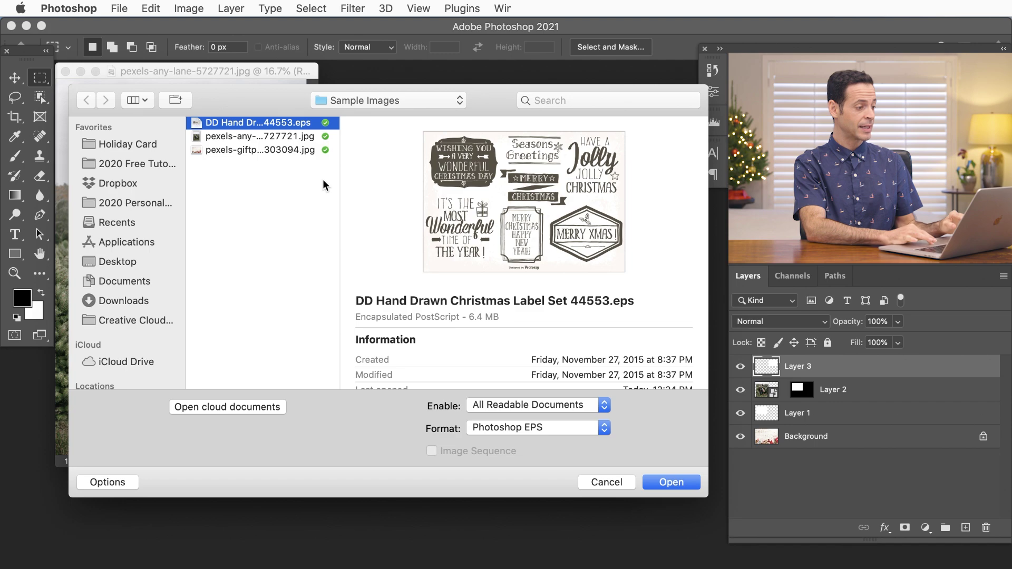
pyautogui.click(668, 480)
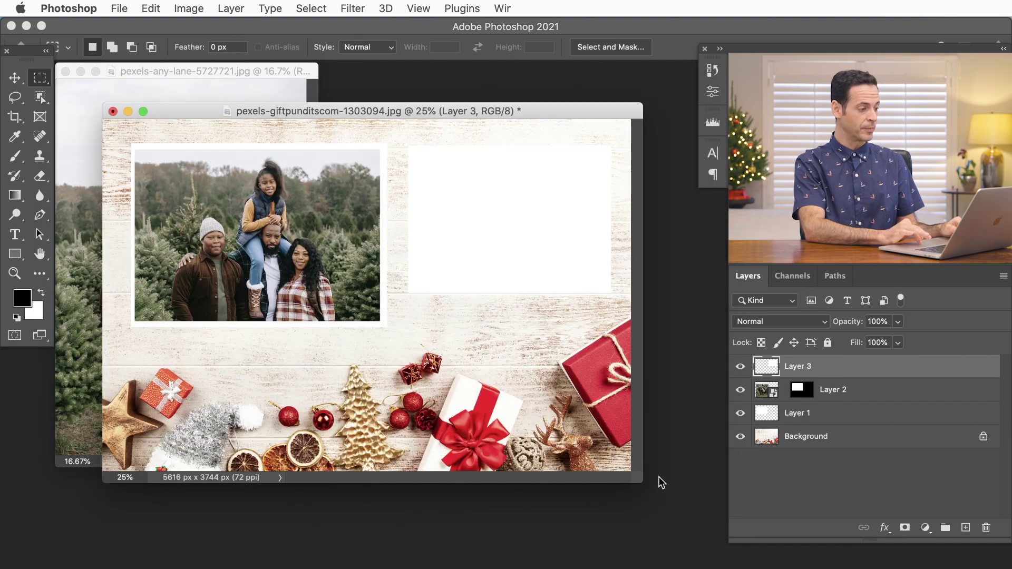
pyautogui.moveTo(624, 340); pyautogui.dragTo(417, 250)
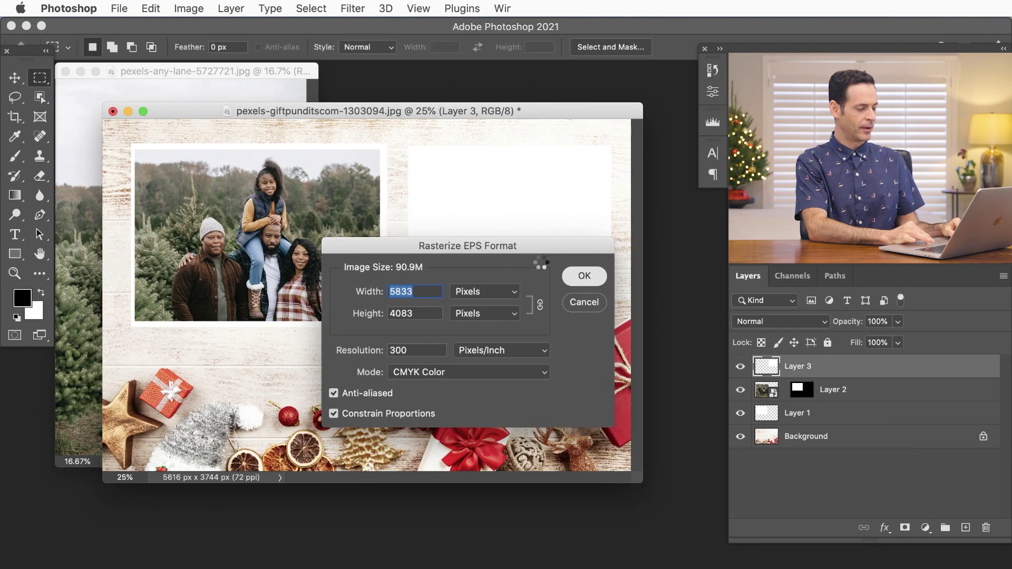
pyautogui.press('Return')
pyautogui.press('super+minus')
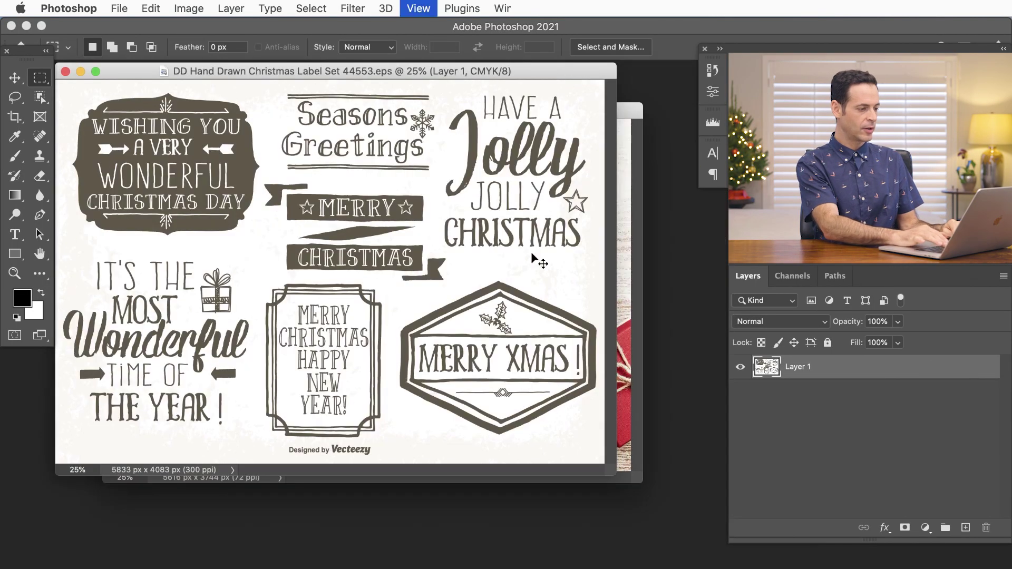
pyautogui.press('f')
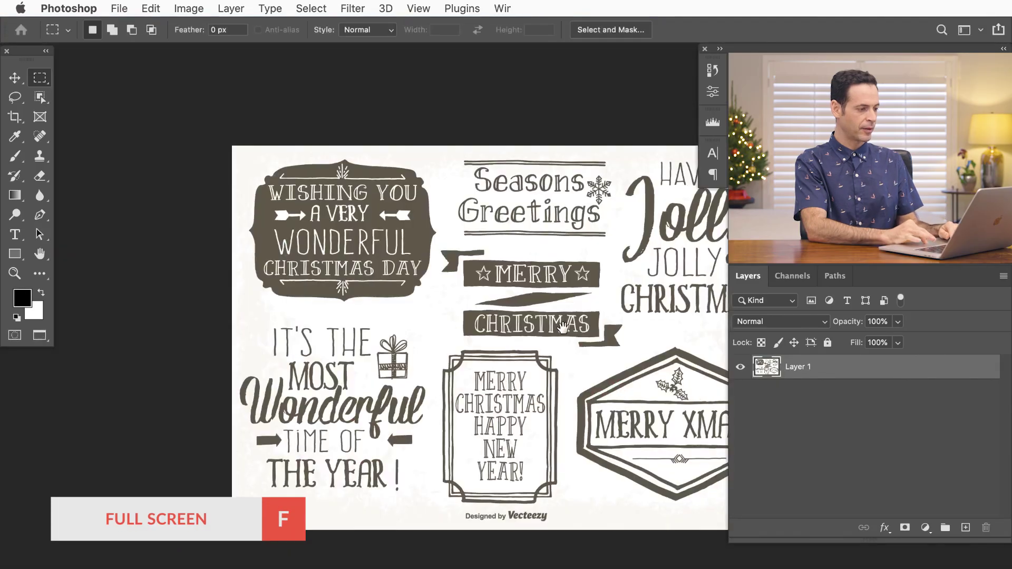
pyautogui.moveTo(497, 302); pyautogui.dragTo(452, 281)
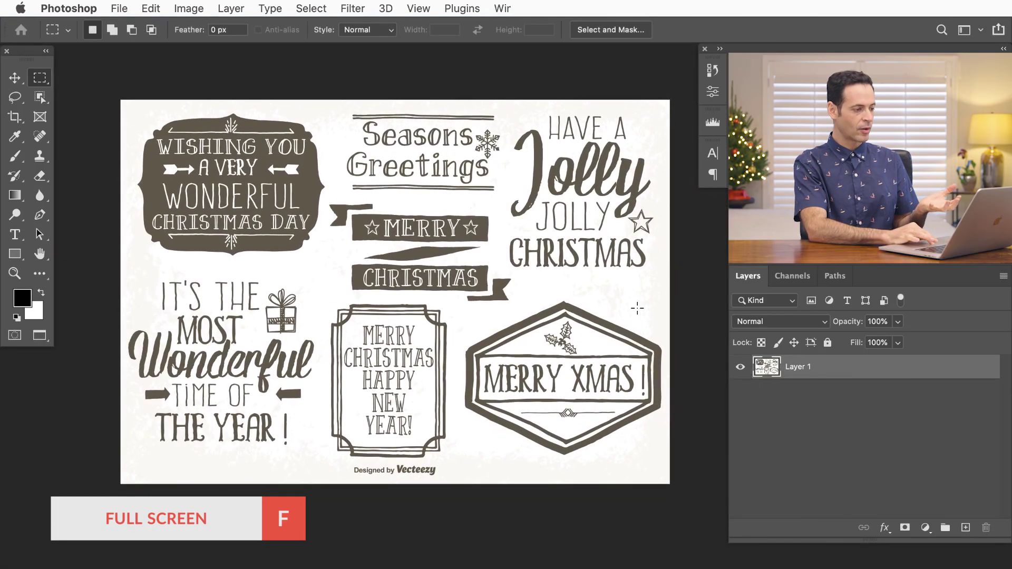
pyautogui.click(739, 369)
pyautogui.click(739, 369)
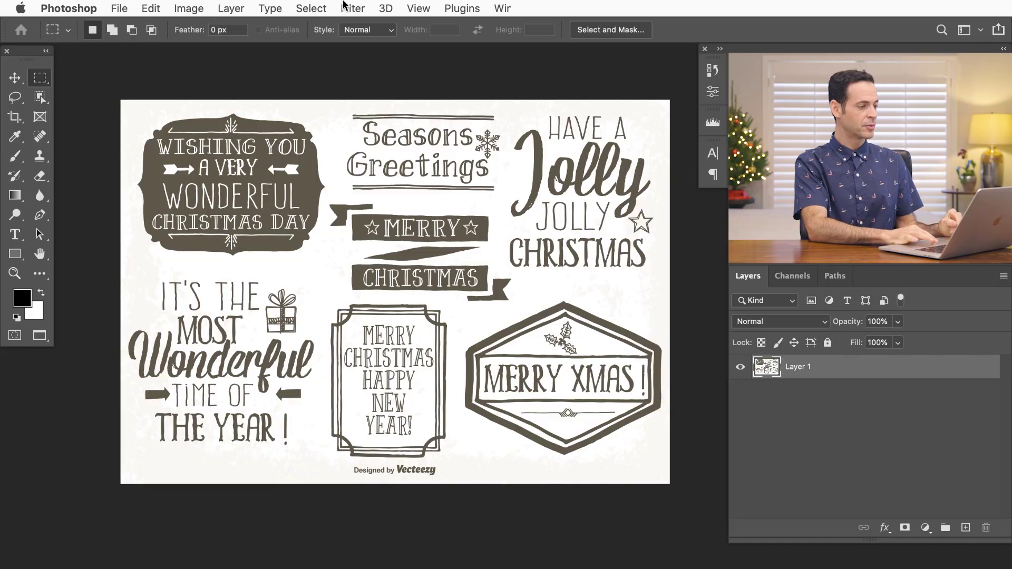
pyautogui.click(313, 8)
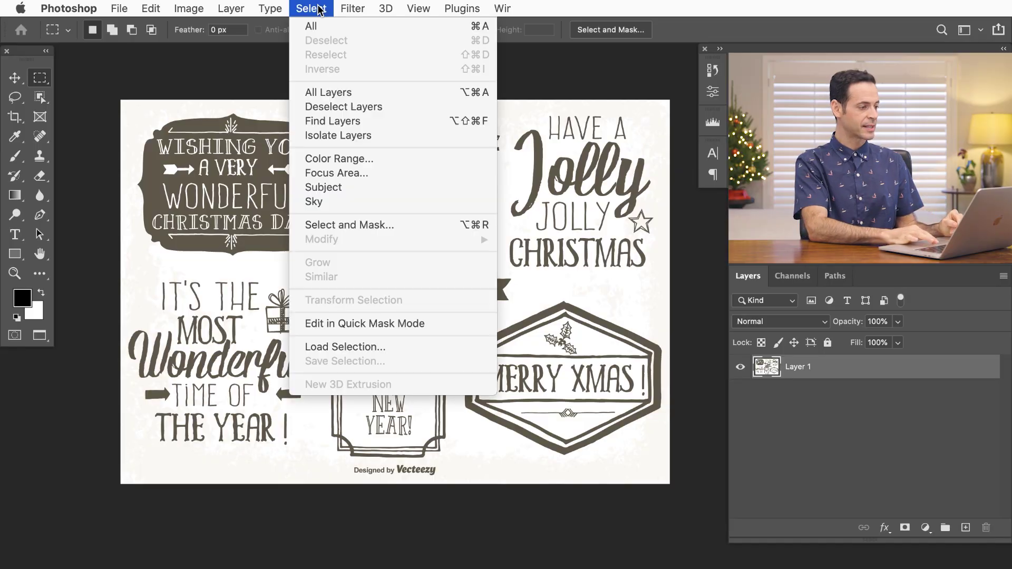
# - Use Color Range on the dark ink with Fuzziness 104 to select the label artwork
pyautogui.click(361, 158)
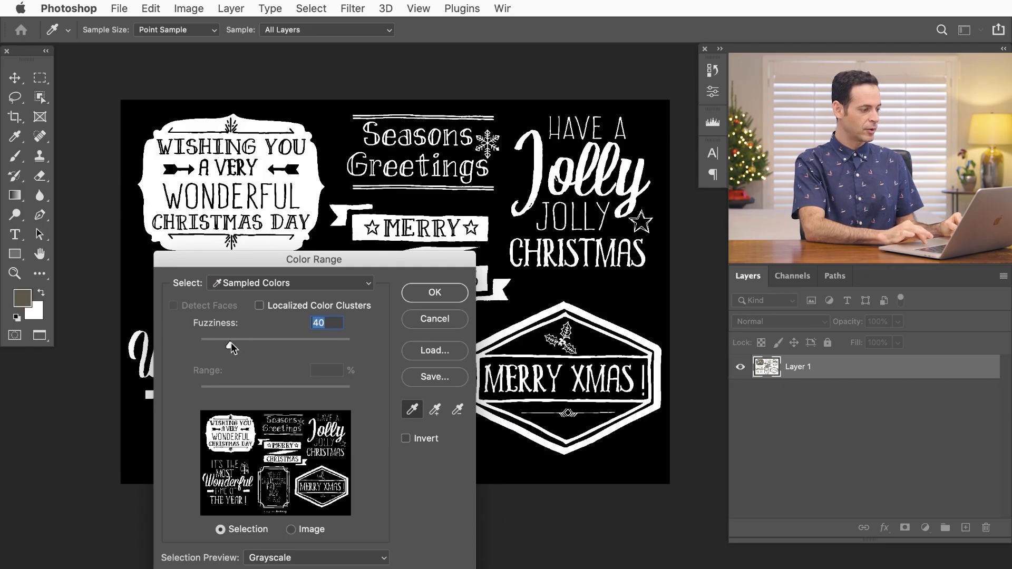
pyautogui.moveTo(231, 345); pyautogui.dragTo(277, 337)
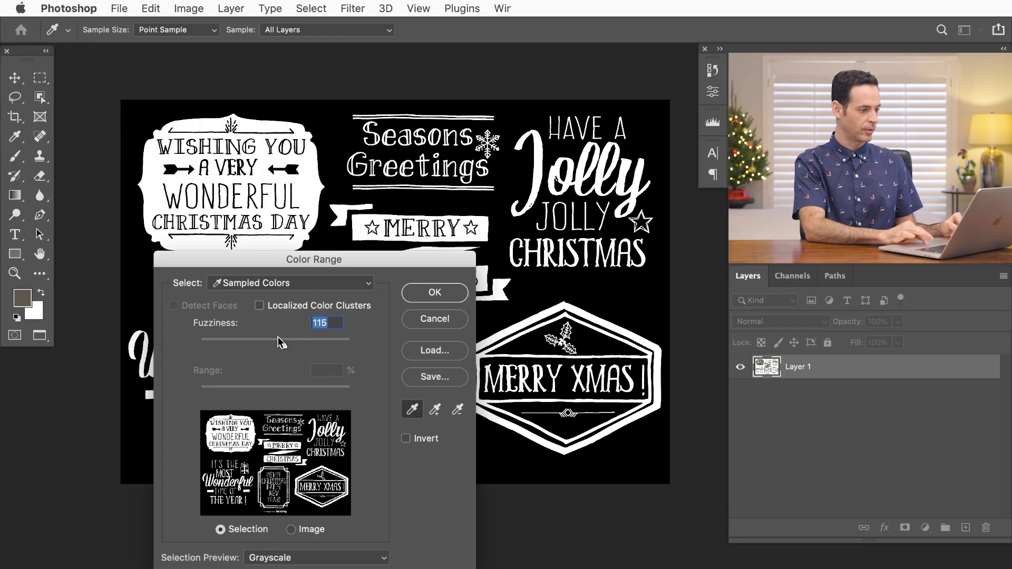
pyautogui.click(425, 292)
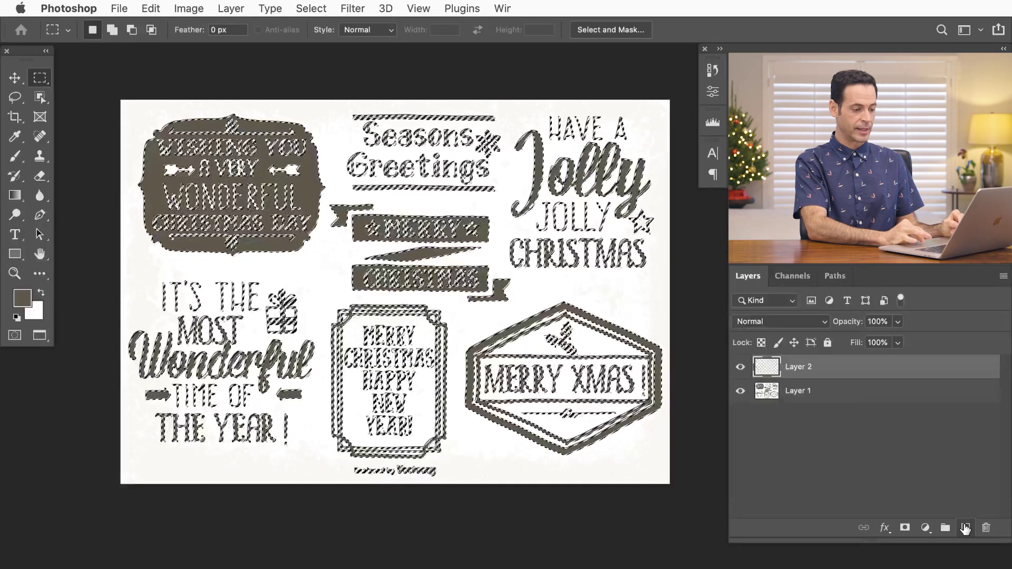
# - Fill the lettering selection with Black on Layer 2, deselect, and hide Layer 1
pyautogui.click(151, 9)
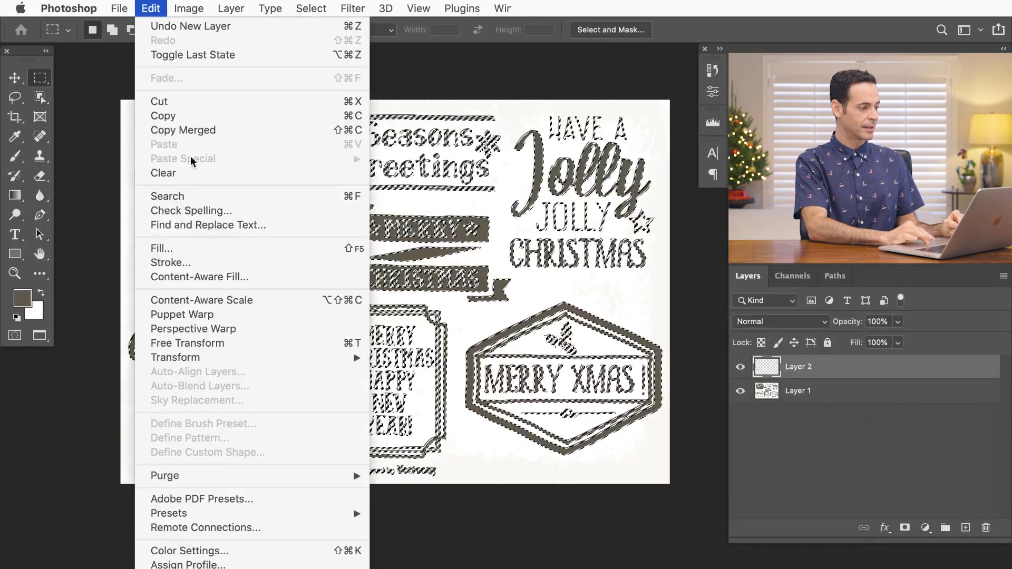
pyautogui.click(161, 248)
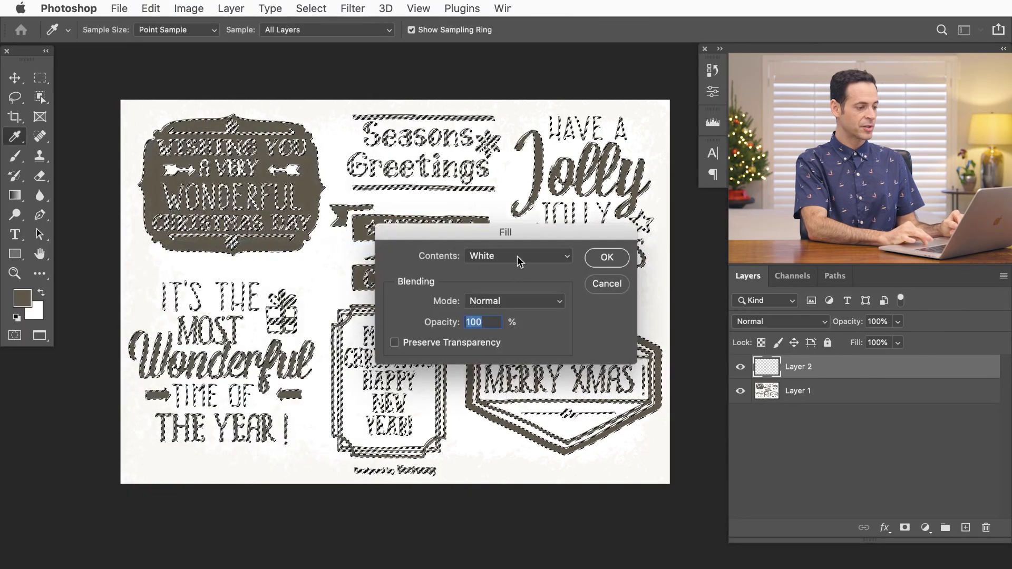
pyautogui.click(520, 256)
pyautogui.click(511, 229)
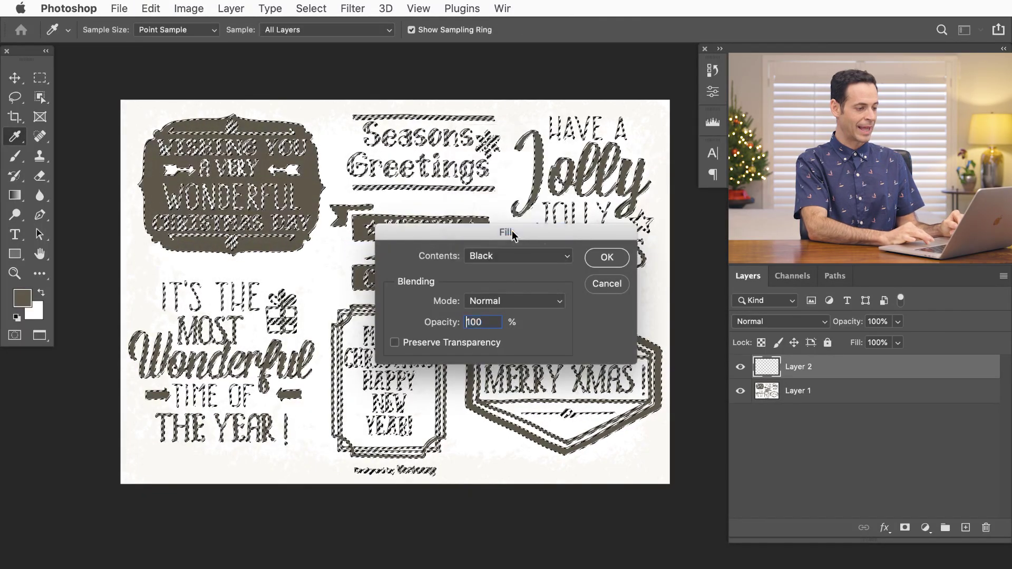
pyautogui.click(606, 257)
pyautogui.press('m')
pyautogui.press('super+d')
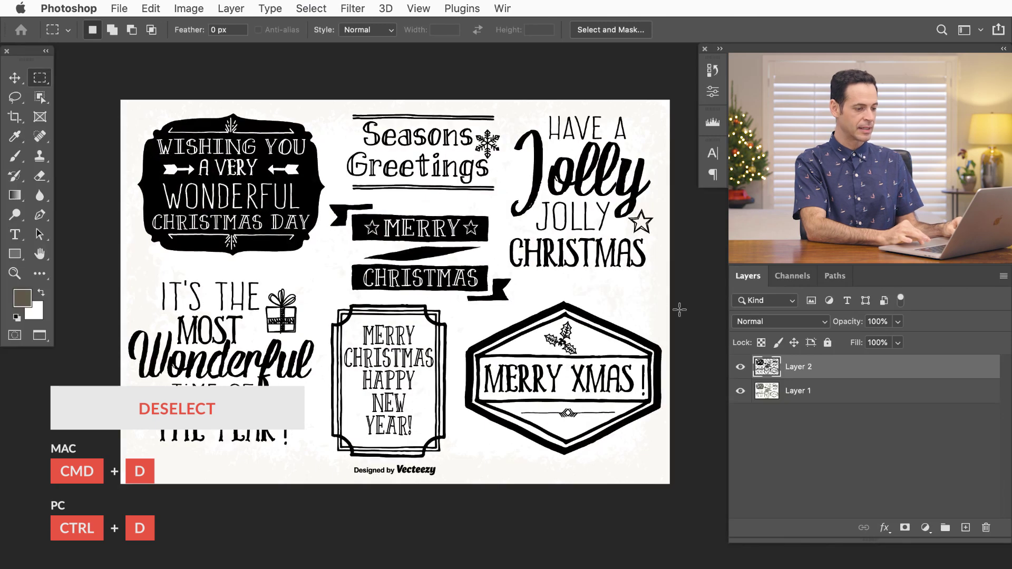
pyautogui.click(740, 391)
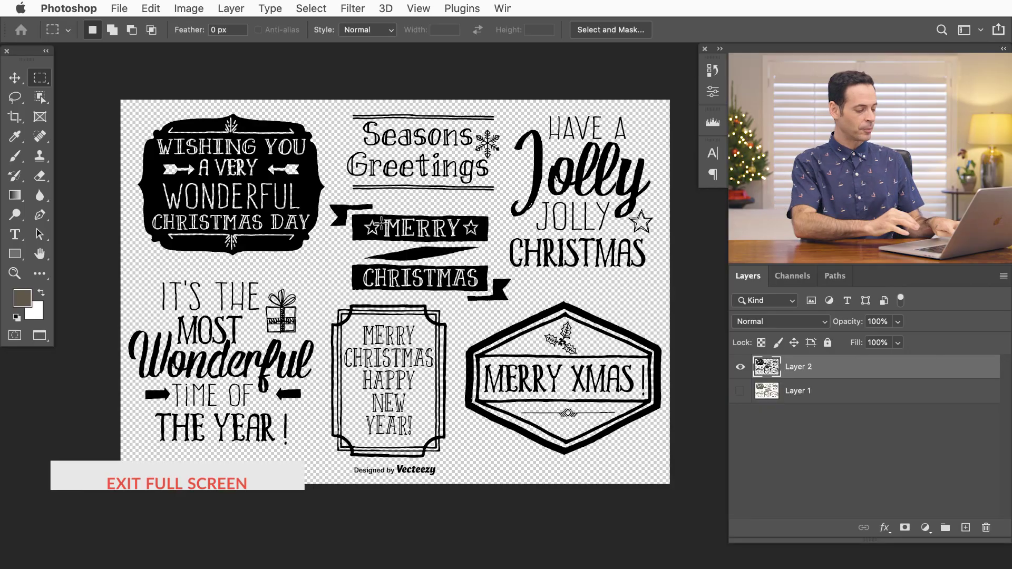
# - Copy the black label artwork into the card and place Seasons Greetings over the white panel
pyautogui.hotkey('shift', 'f')
pyautogui.press('super+minus')
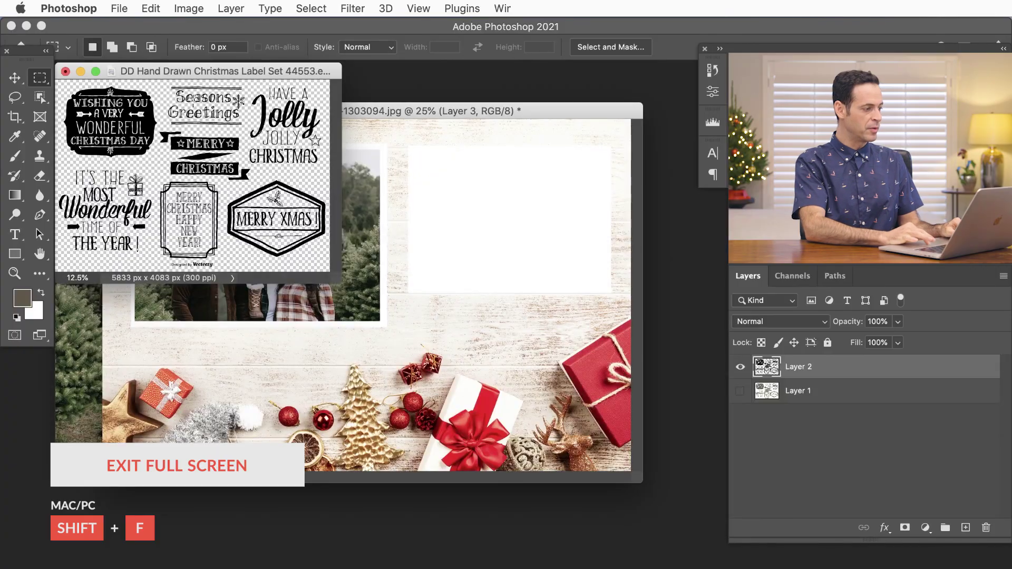
pyautogui.click(17, 79)
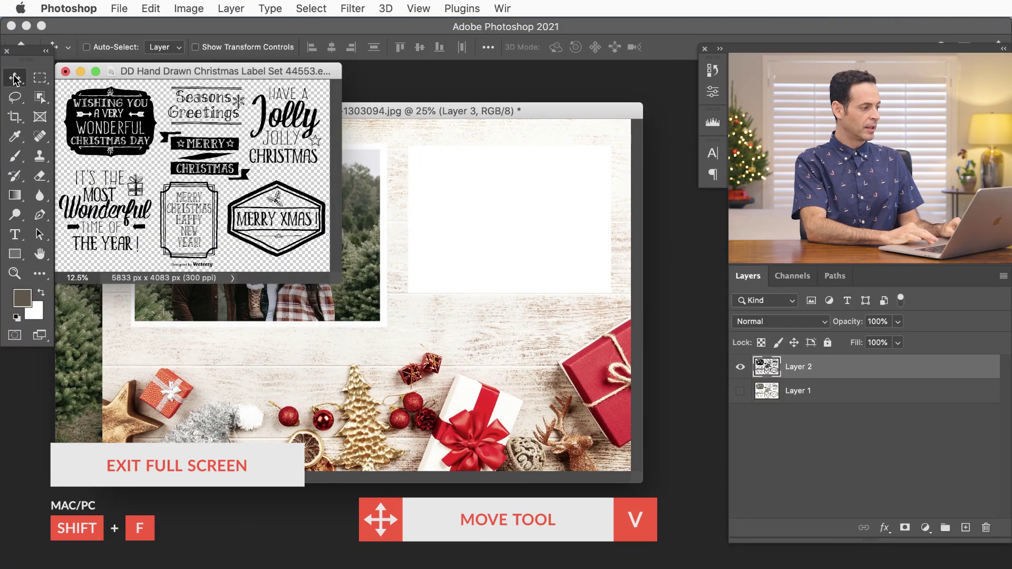
pyautogui.moveTo(176, 154); pyautogui.dragTo(454, 268)
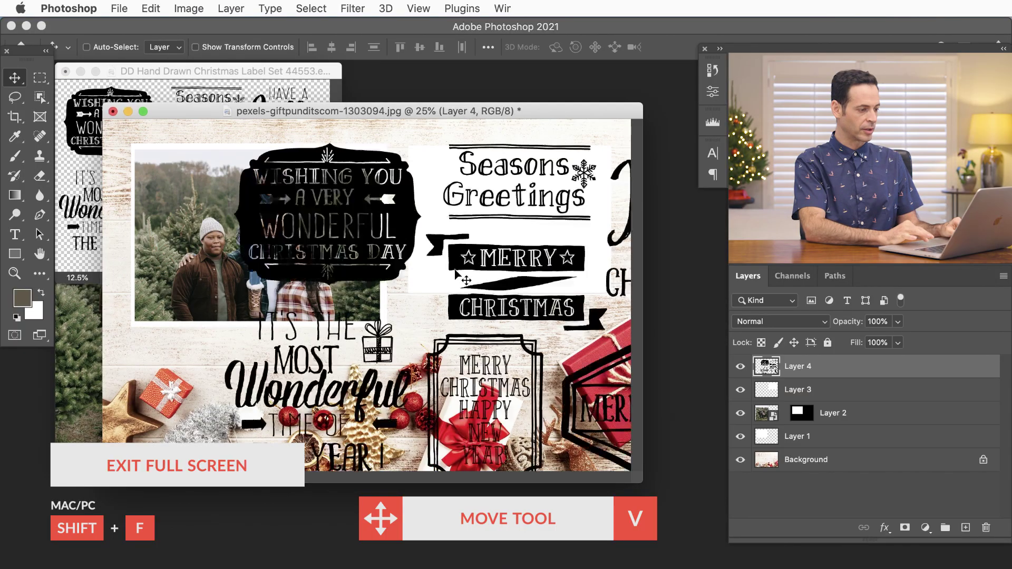
pyautogui.press('f')
pyautogui.moveTo(582, 331); pyautogui.dragTo(467, 356)
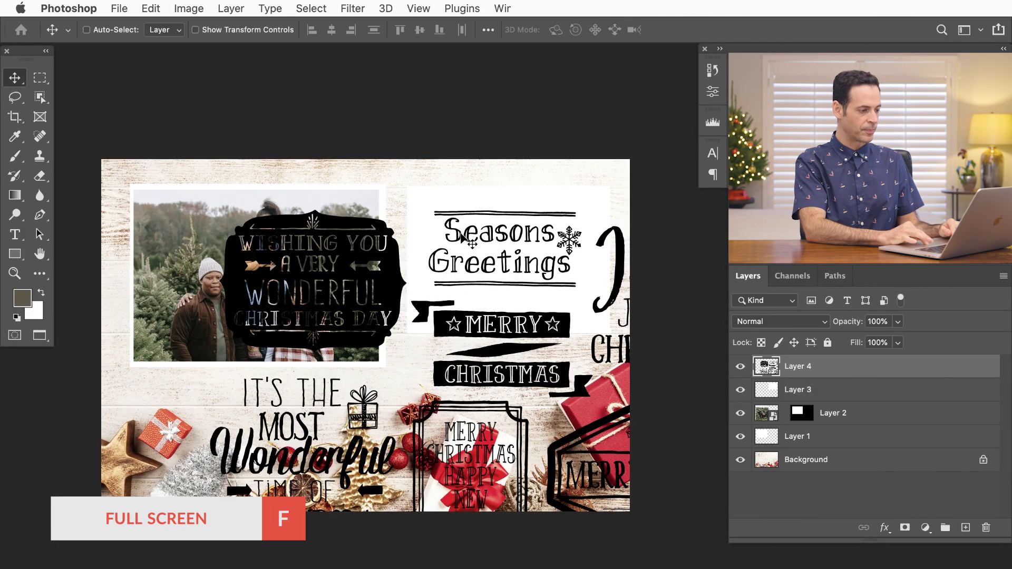
# - Mask the label layer to a rectangle around Seasons Greetings and centre it in the panel
pyautogui.click(42, 78)
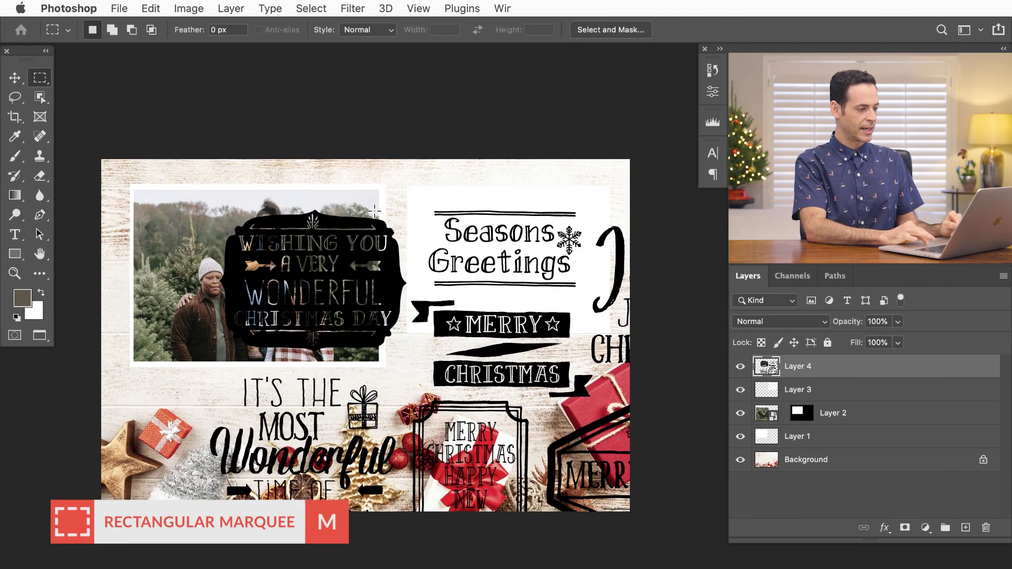
pyautogui.moveTo(421, 204); pyautogui.dragTo(546, 289)
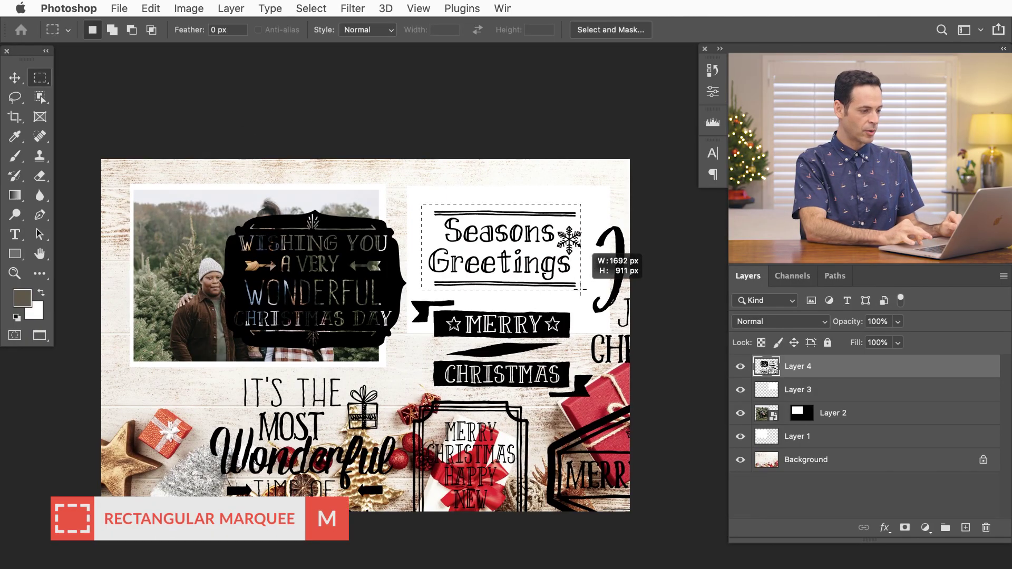
pyautogui.moveTo(580, 289); pyautogui.dragTo(587, 293)
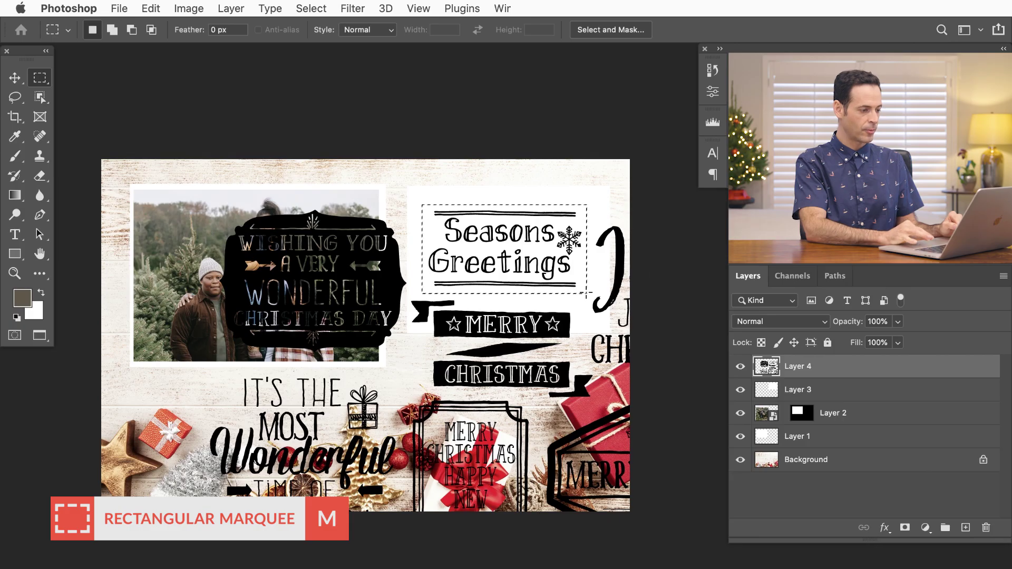
pyautogui.click(904, 528)
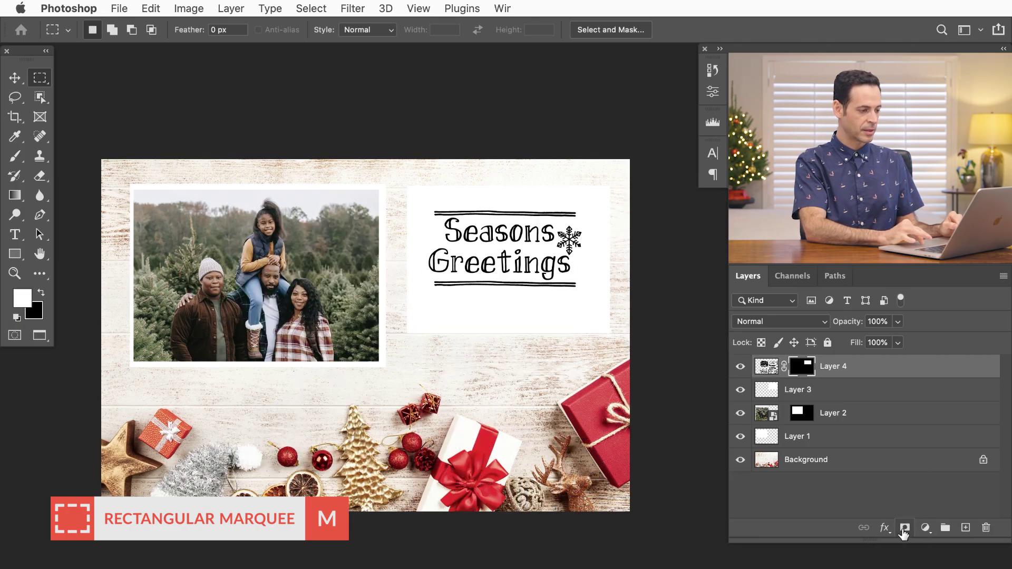
pyautogui.press('v')
pyautogui.moveTo(473, 305); pyautogui.dragTo(477, 311)
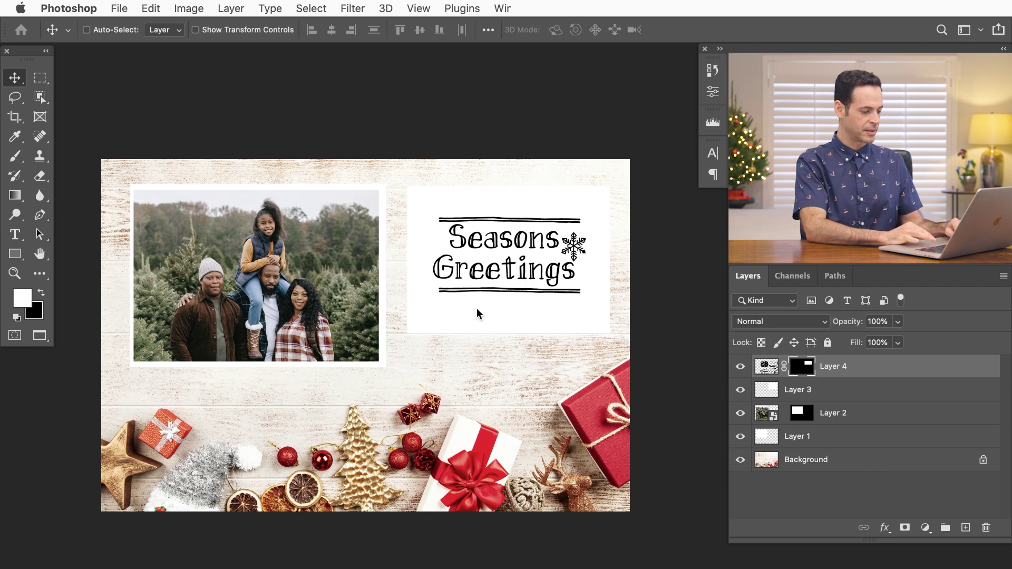
# - Type the family's sign-off line as a new text layer on the card
pyautogui.press('t')
pyautogui.click(458, 306)
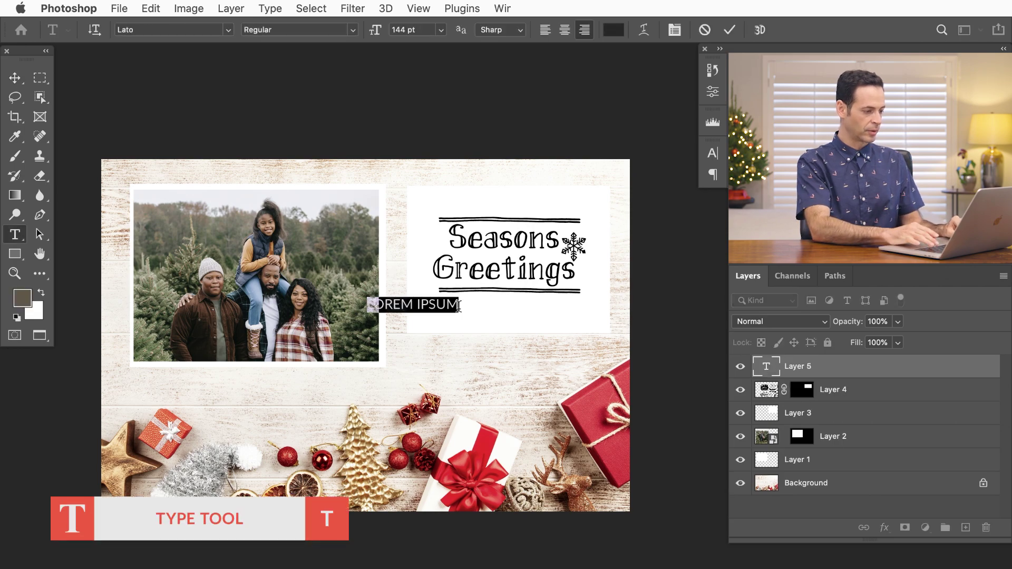
pyautogui.click(458, 306)
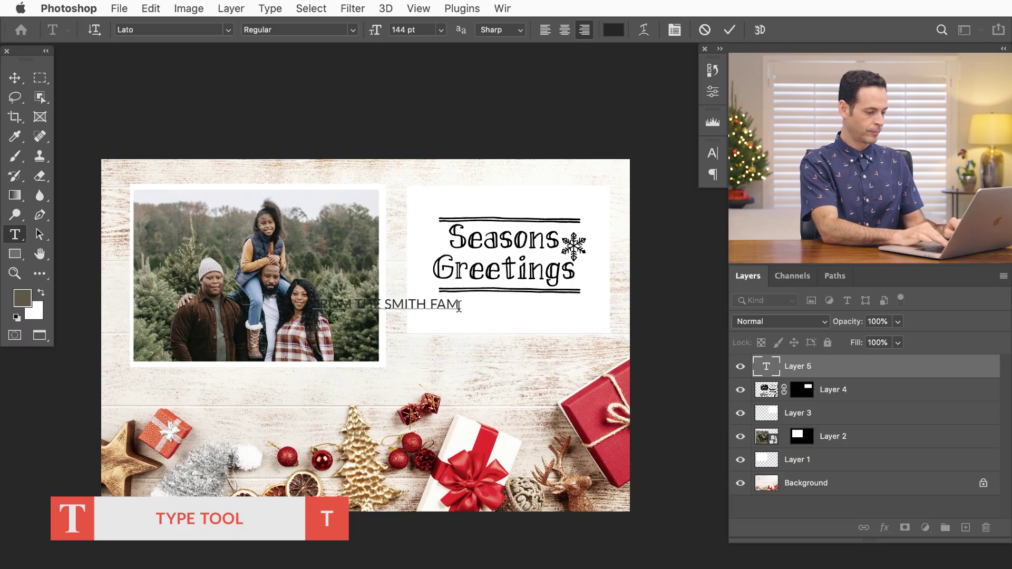
pyautogui.hotkey('ctrl', 'Return')
# - Move the sign-off line under Seasons Greetings and nudge the graphic slightly up
pyautogui.press('v')
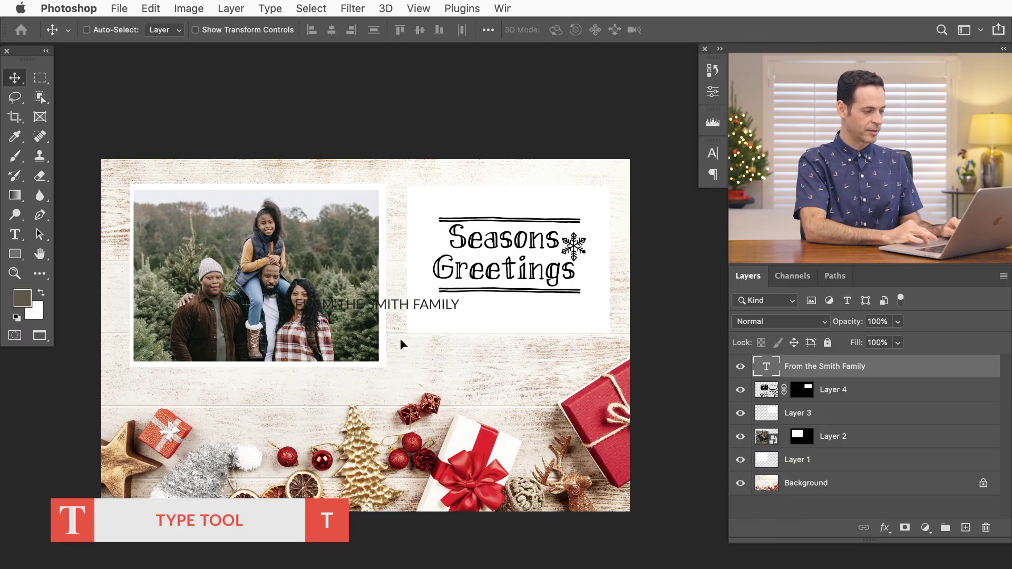
pyautogui.moveTo(400, 344); pyautogui.dragTo(525, 344)
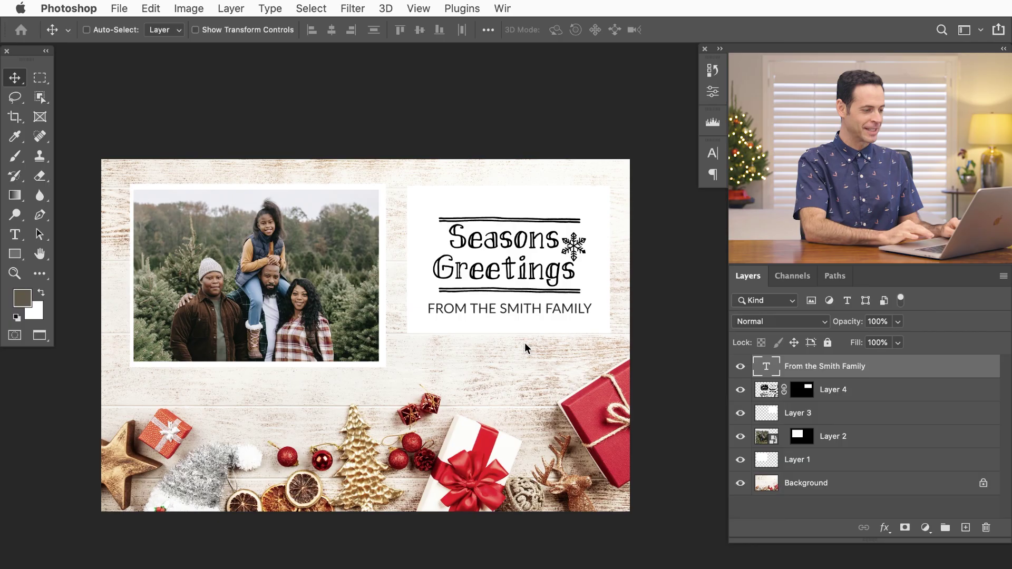
pyautogui.click(832, 396)
pyautogui.moveTo(631, 355); pyautogui.dragTo(631, 349)
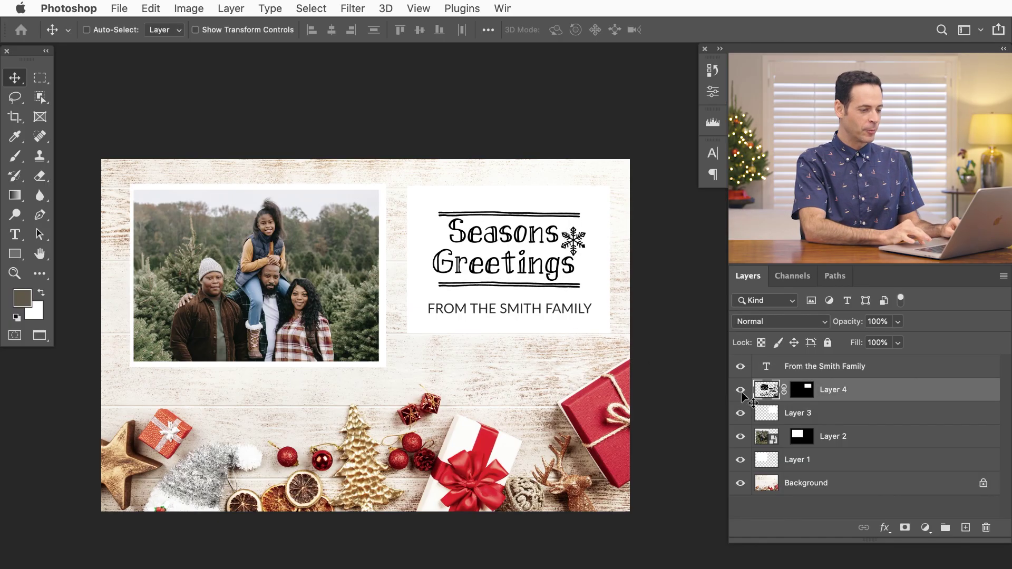